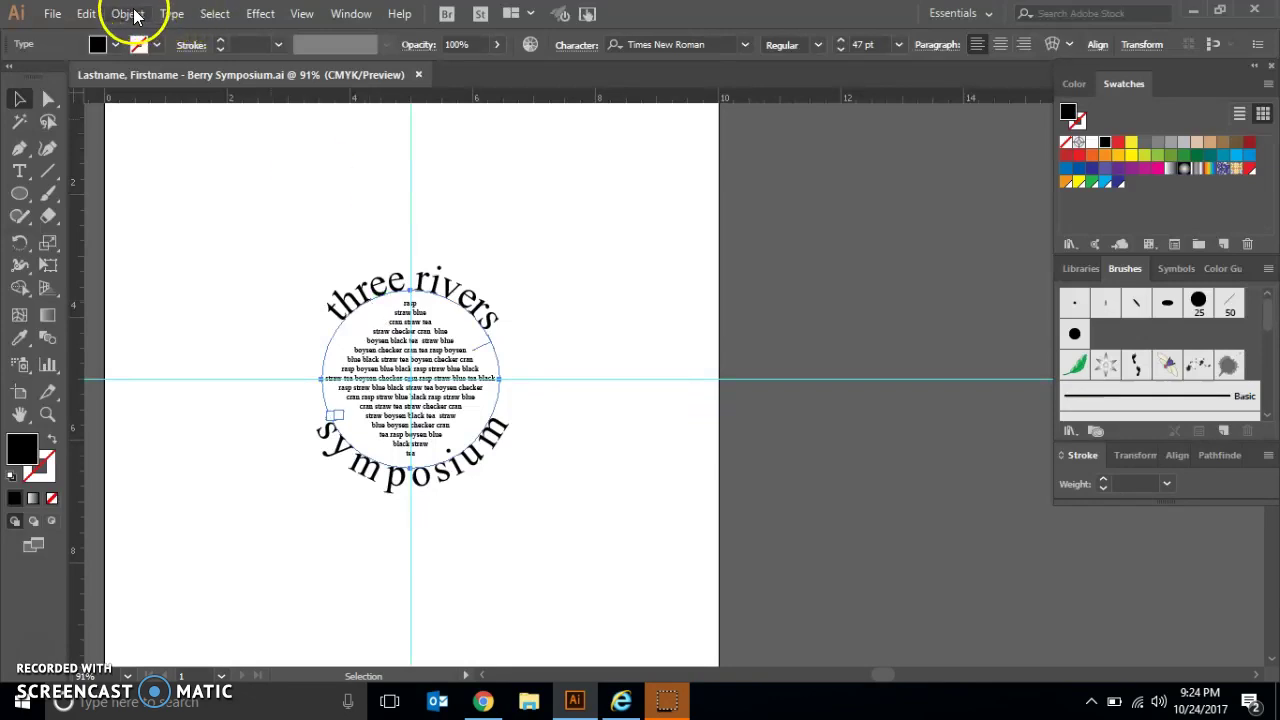
- Lock the selected "symposium" path text
{"action": "left_click", "coordinate": [128, 14]}
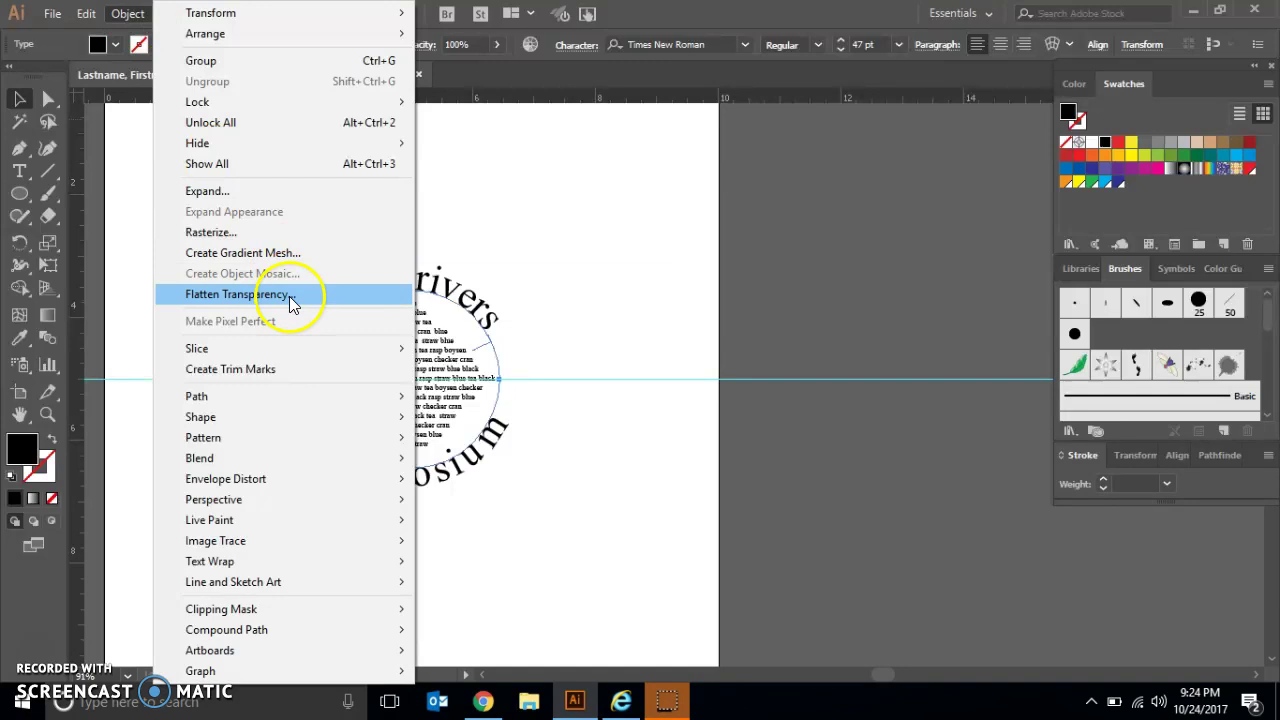
{"action": "mouse_move", "coordinate": [256, 103]}
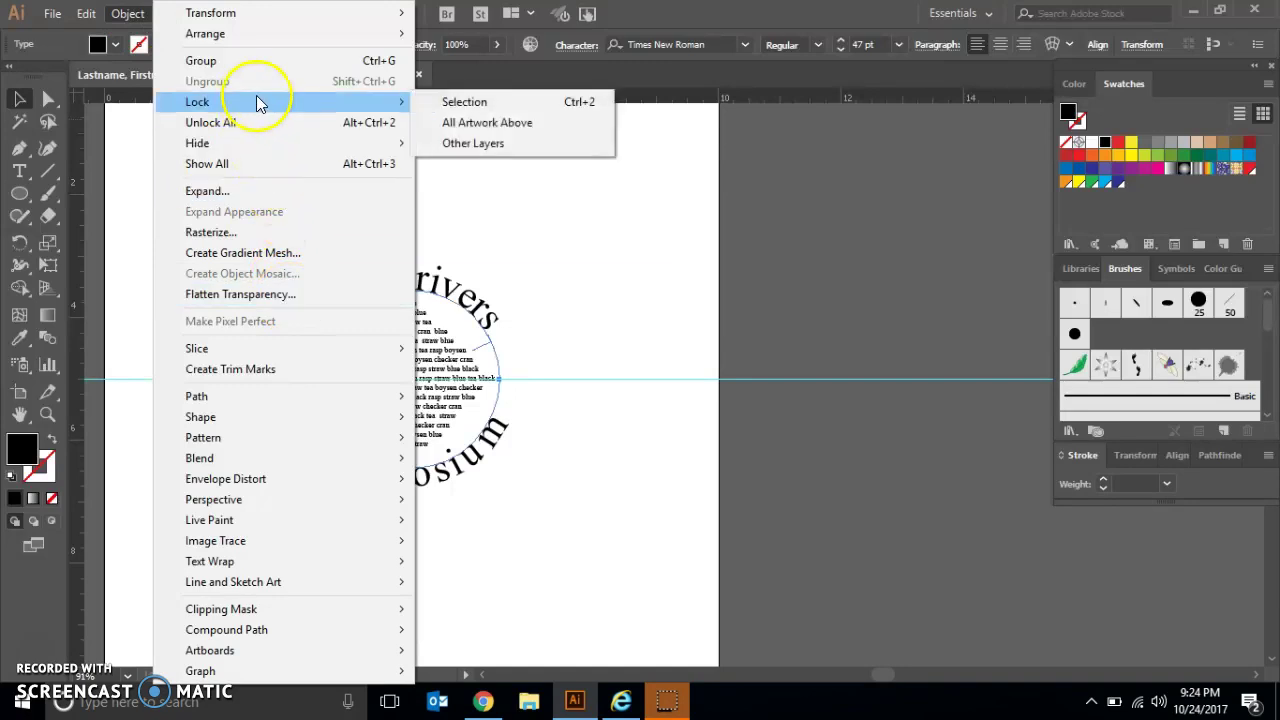
{"action": "left_click", "coordinate": [433, 108]}
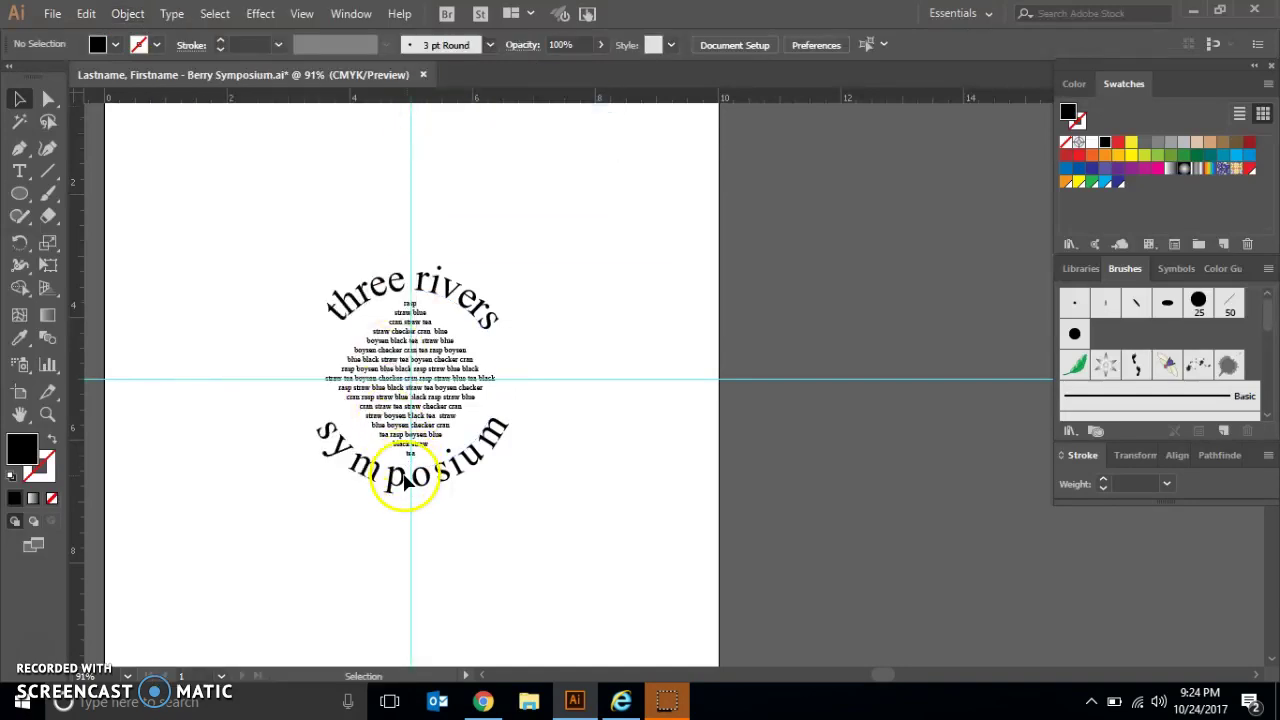
- Lock the curved "three rivers" text above the berry words
{"action": "left_click", "coordinate": [375, 292]}
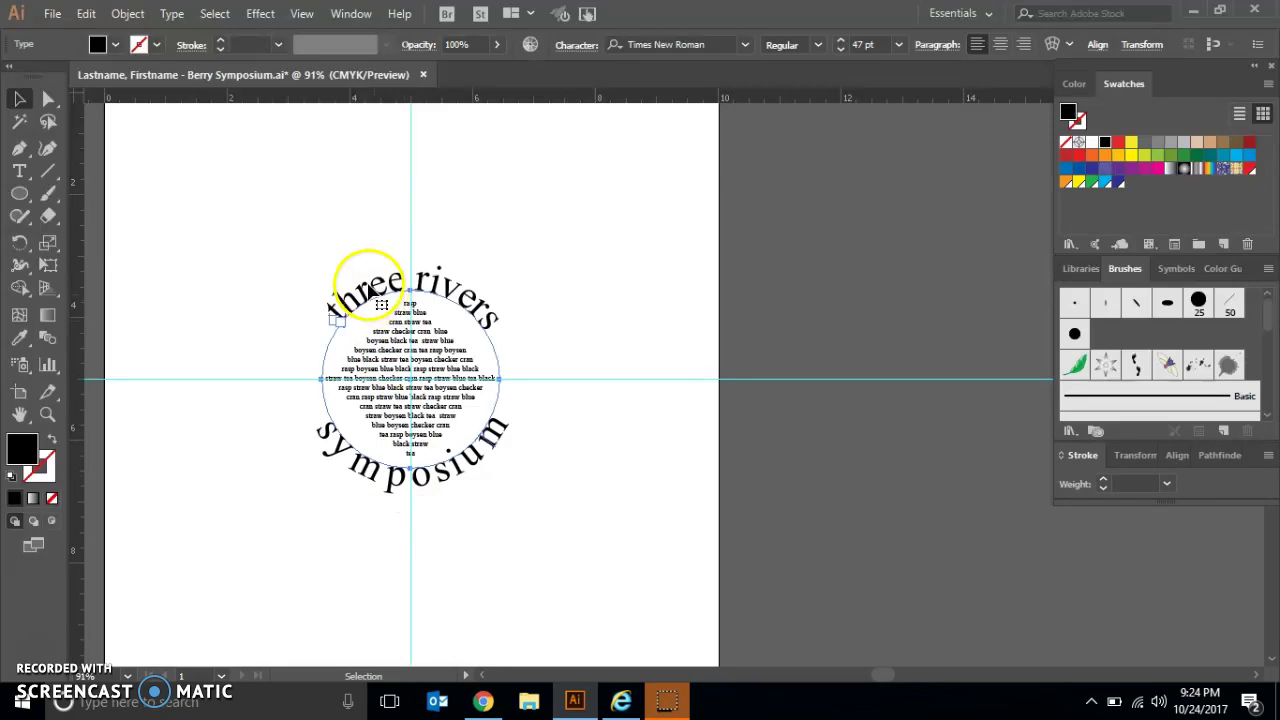
{"action": "left_click", "coordinate": [120, 14]}
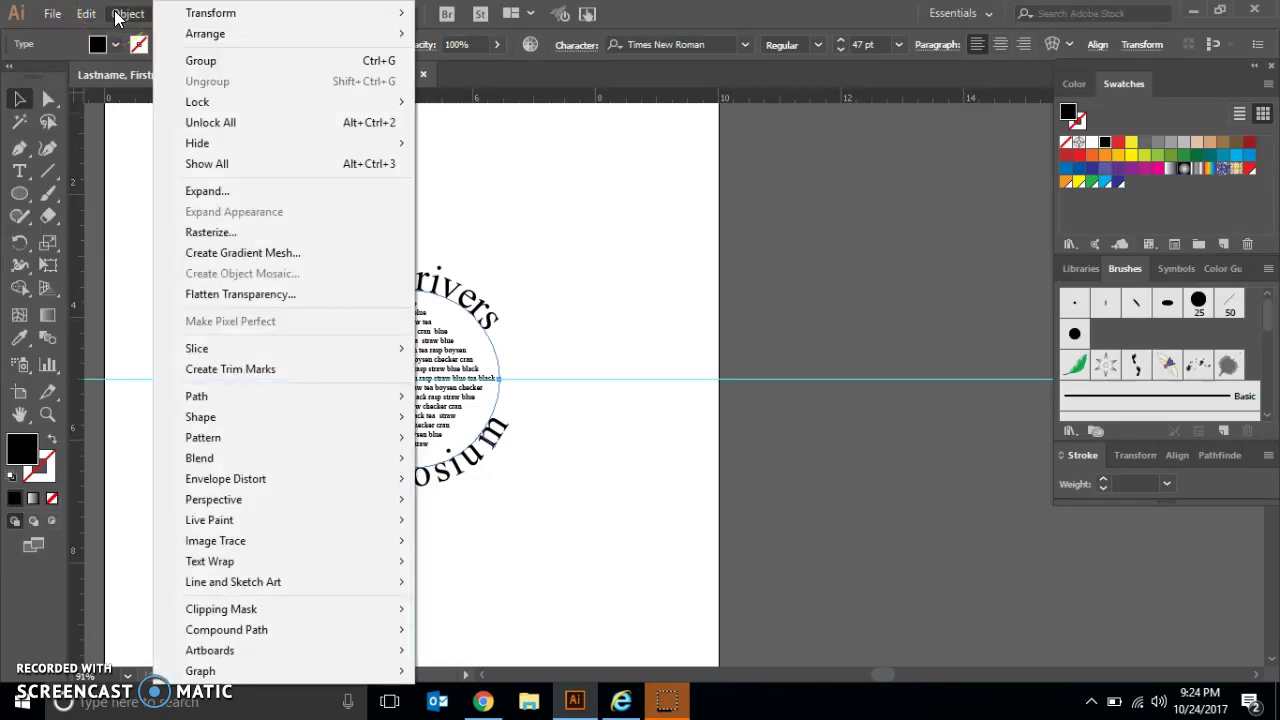
{"action": "left_click", "coordinate": [86, 14]}
{"action": "left_click", "coordinate": [125, 14]}
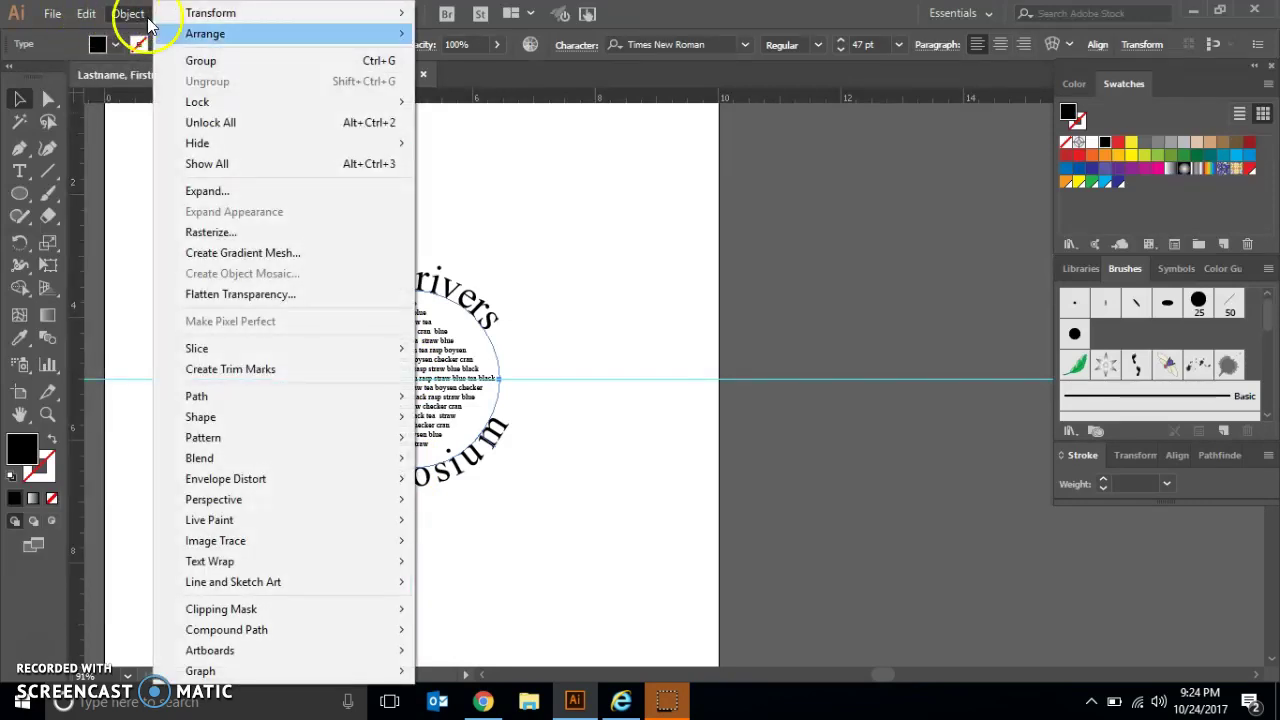
{"action": "mouse_move", "coordinate": [280, 104]}
{"action": "left_click", "coordinate": [459, 104]}
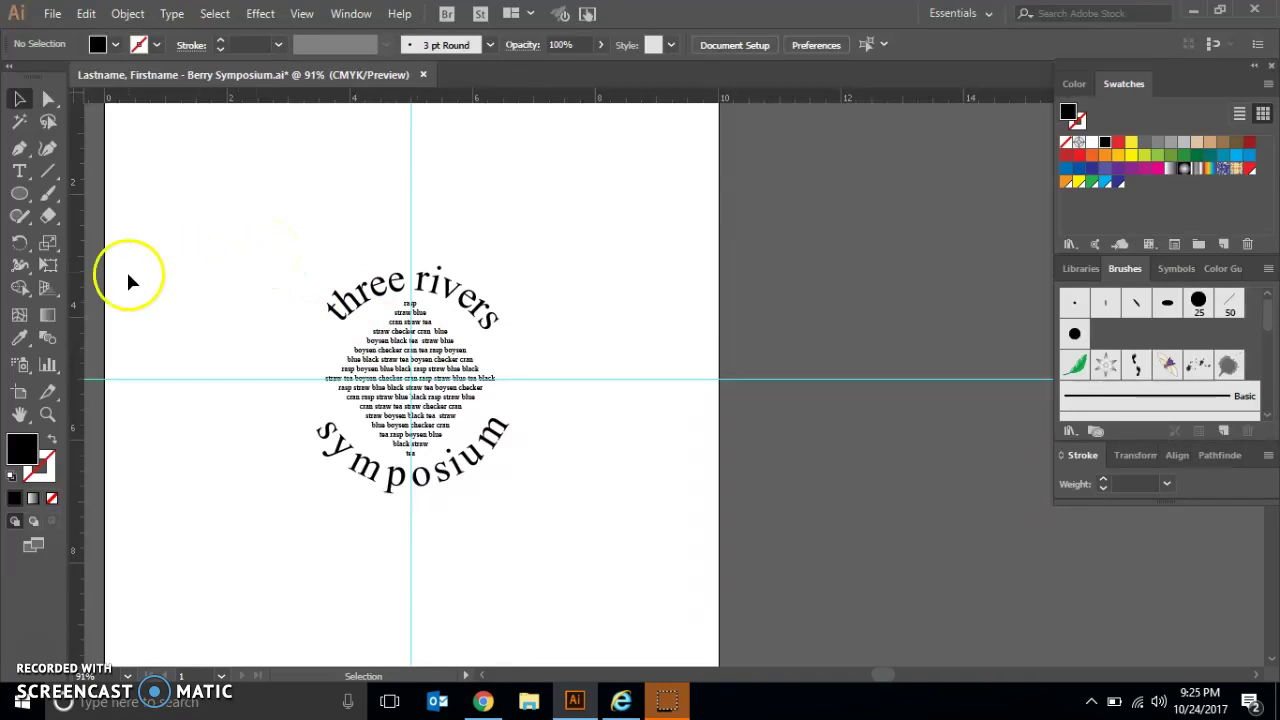
- Draw a 4 in by 4 in circle centred on the intersection of the two guides
{"action": "left_click", "coordinate": [22, 196]}
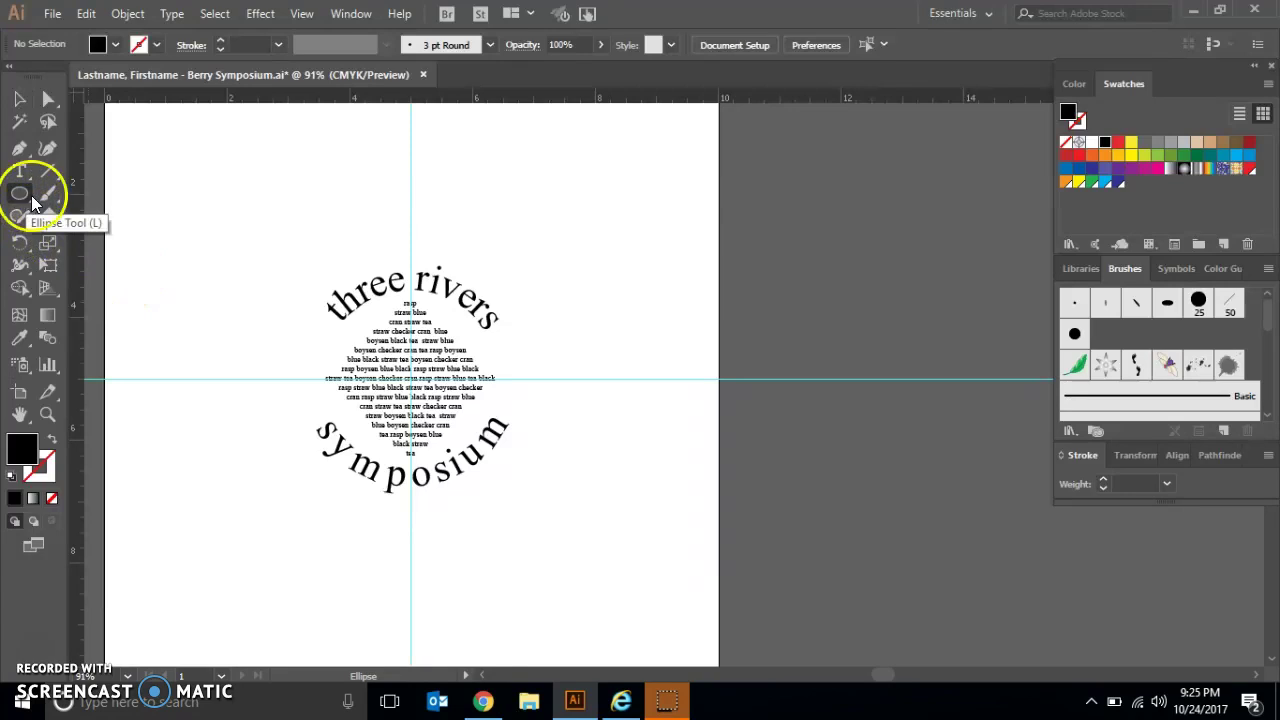
{"action": "left_click", "coordinate": [411, 378]}
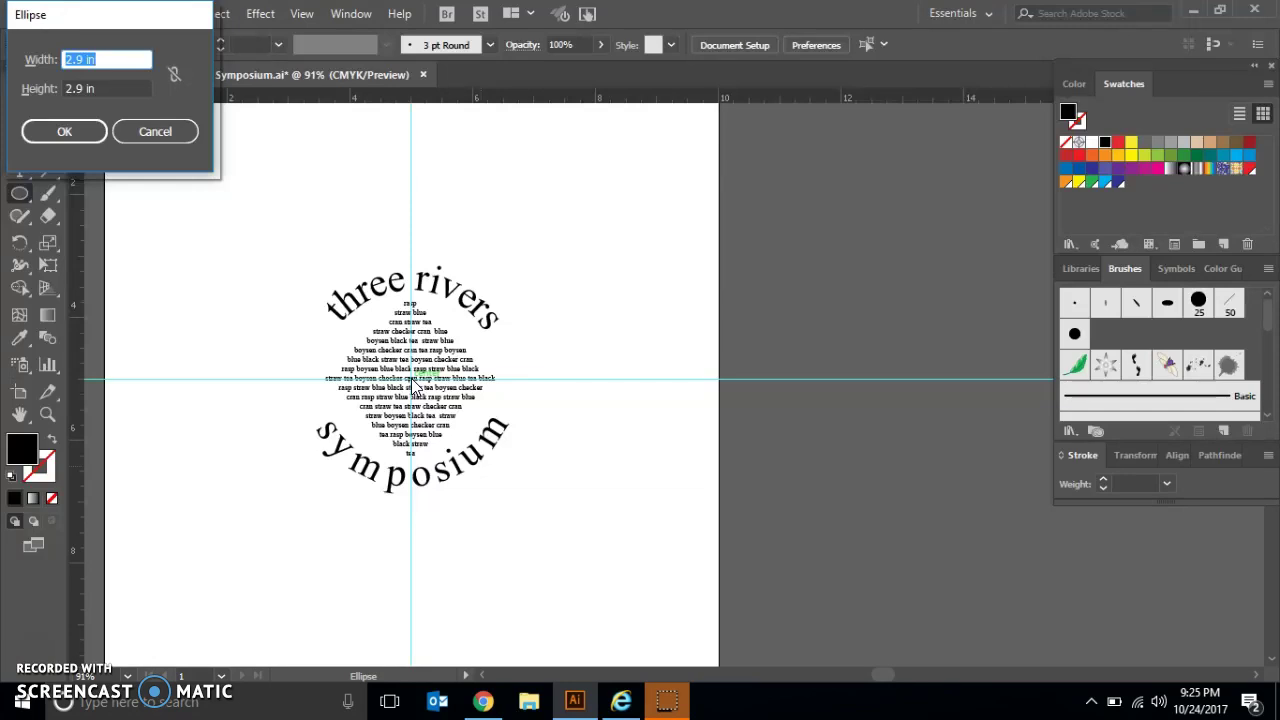
{"action": "type", "text": "4"}
{"action": "key", "text": "Tab"}
{"action": "type", "text": "4"}
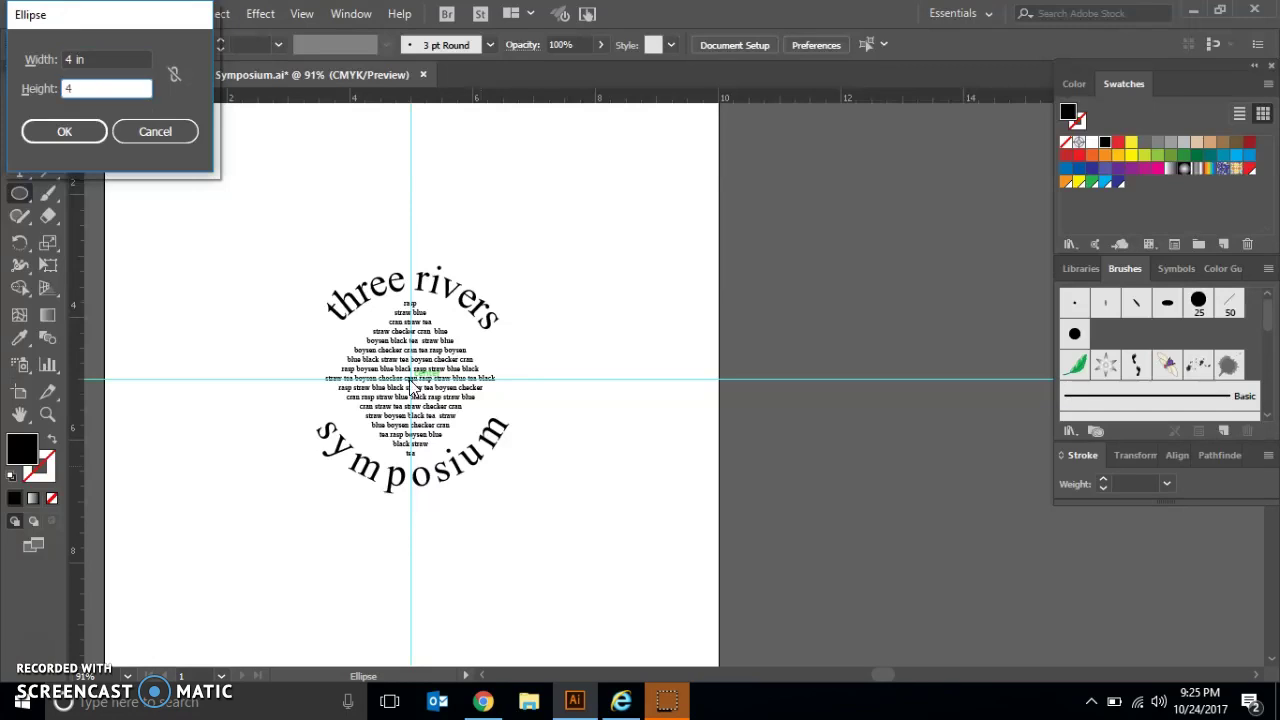
{"action": "left_click", "coordinate": [85, 138]}
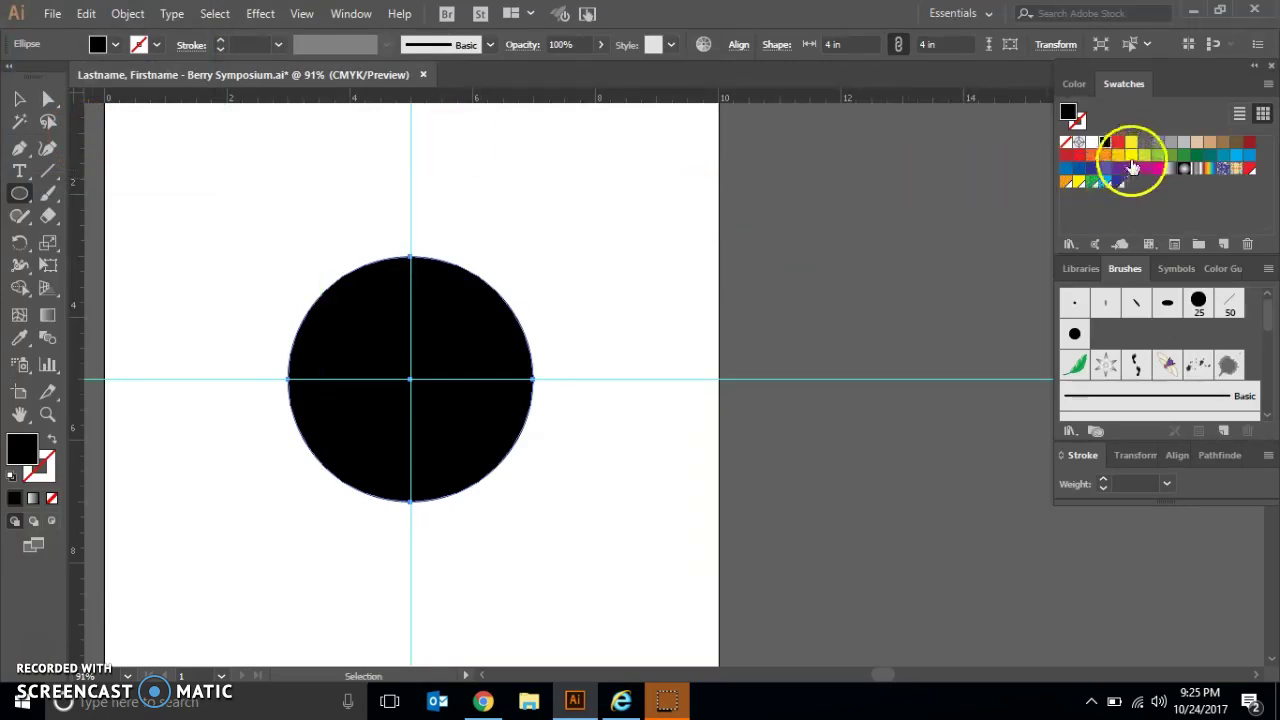
- Fill the circle with yellow, and replace that fill with the Blended Rainbow gradient swatch
{"action": "left_click", "coordinate": [1133, 145]}
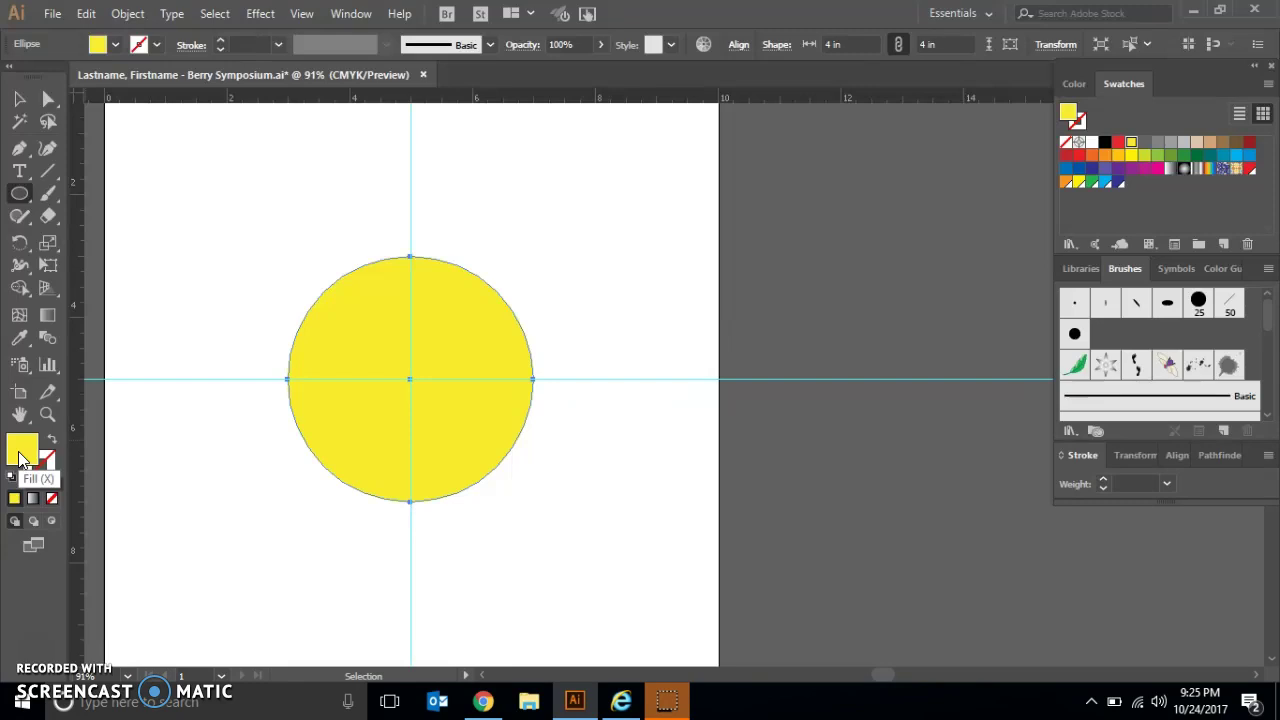
{"action": "left_click_drag", "start_coordinate": [20, 460], "coordinate": [1212, 175]}
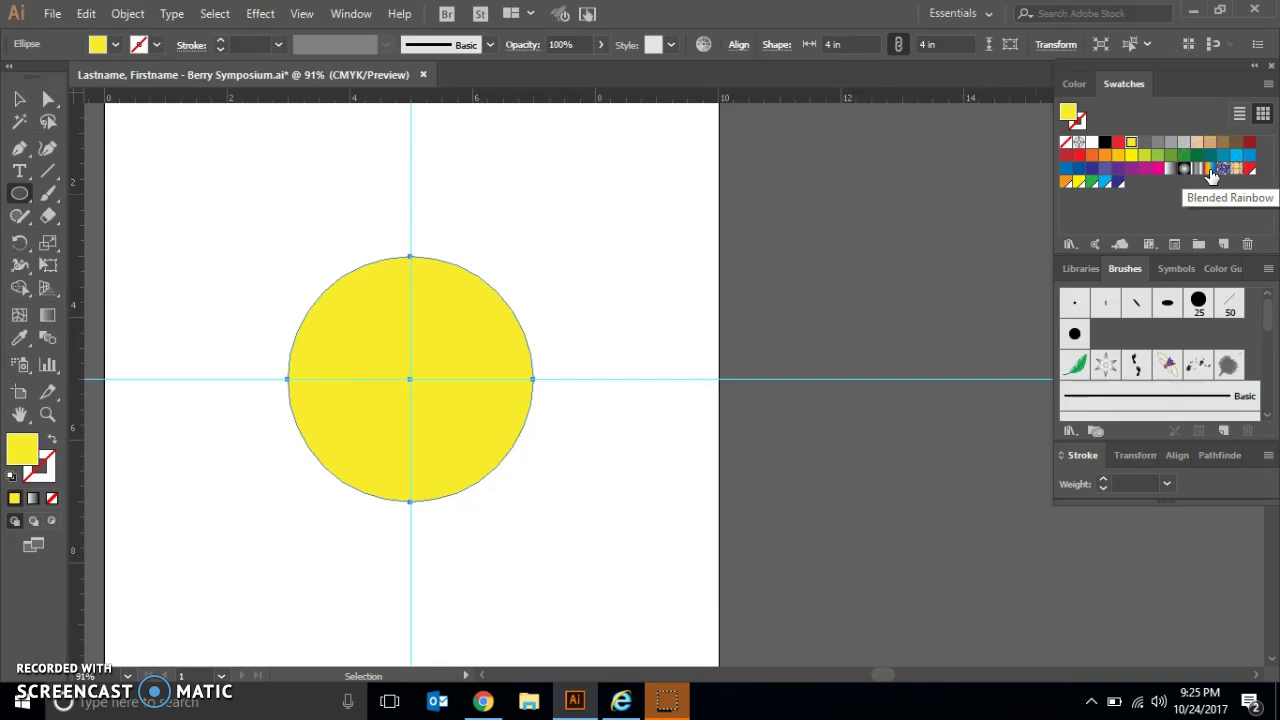
{"action": "left_click", "coordinate": [1212, 175]}
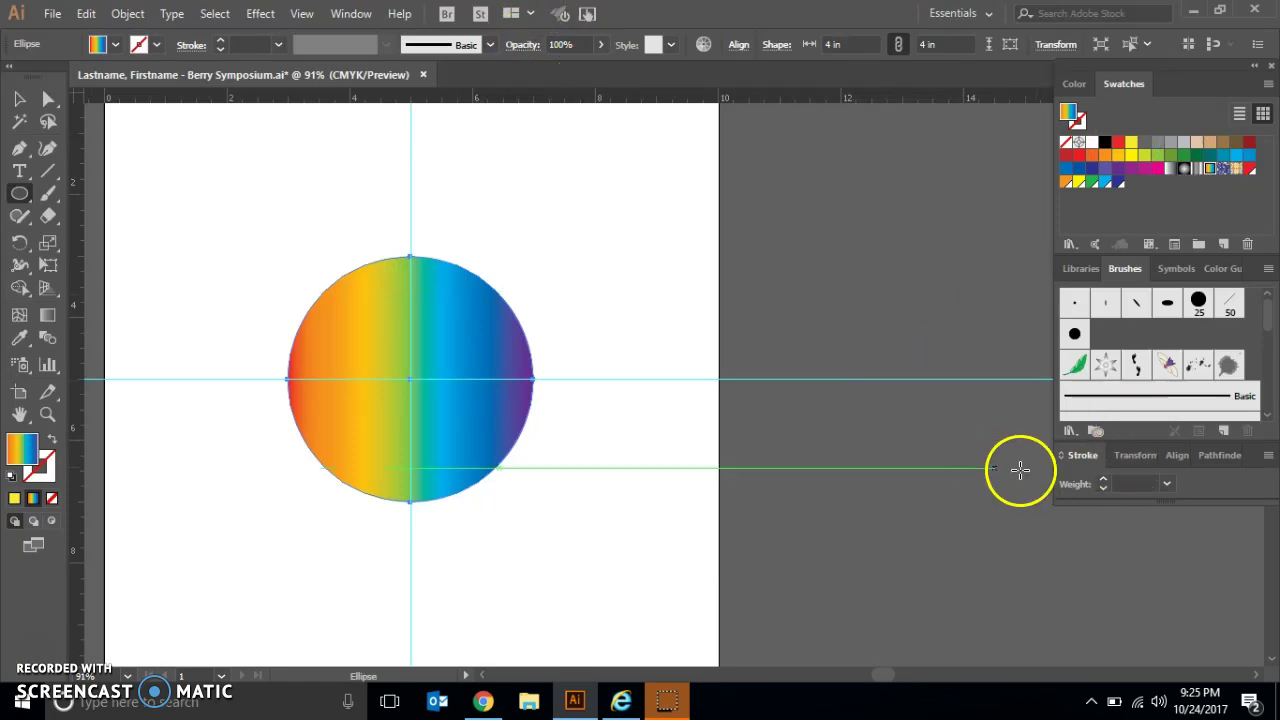
- Display the gradient controls for the circle's fill
{"action": "left_click", "coordinate": [351, 14]}
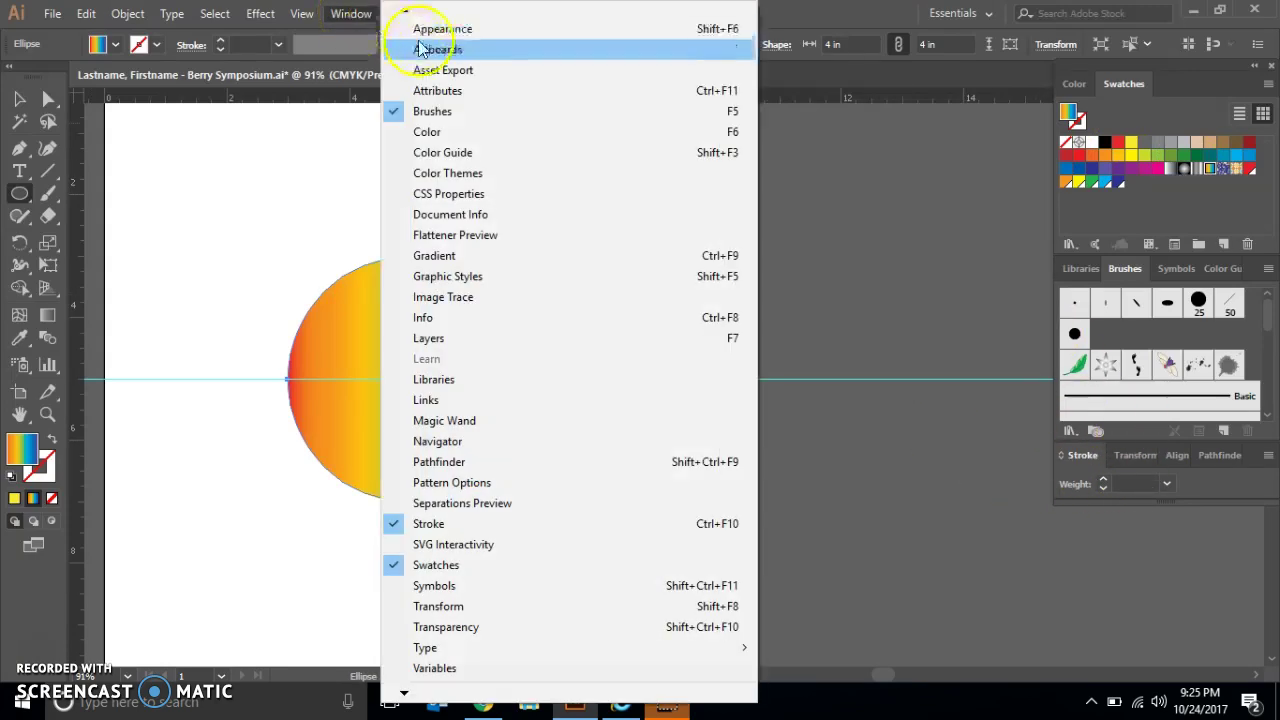
{"action": "left_click", "coordinate": [471, 260]}
{"action": "left_click", "coordinate": [886, 488]}
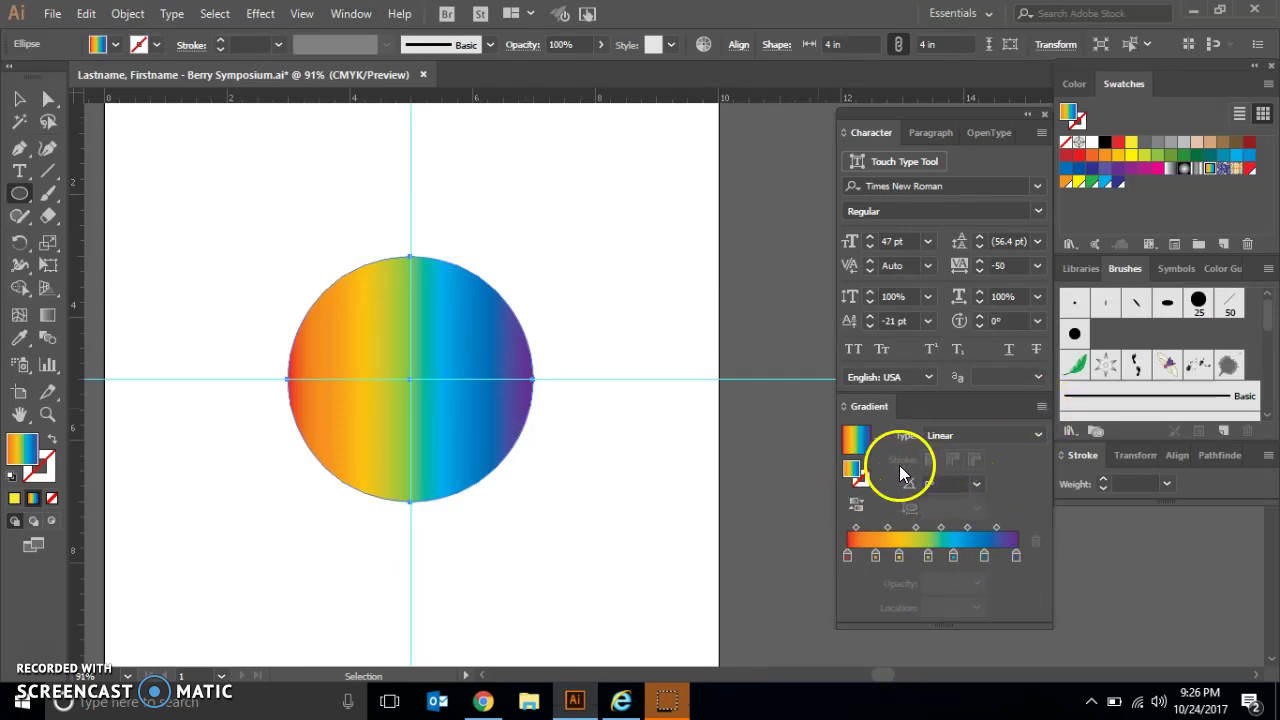
{"action": "left_click", "coordinate": [1040, 406]}
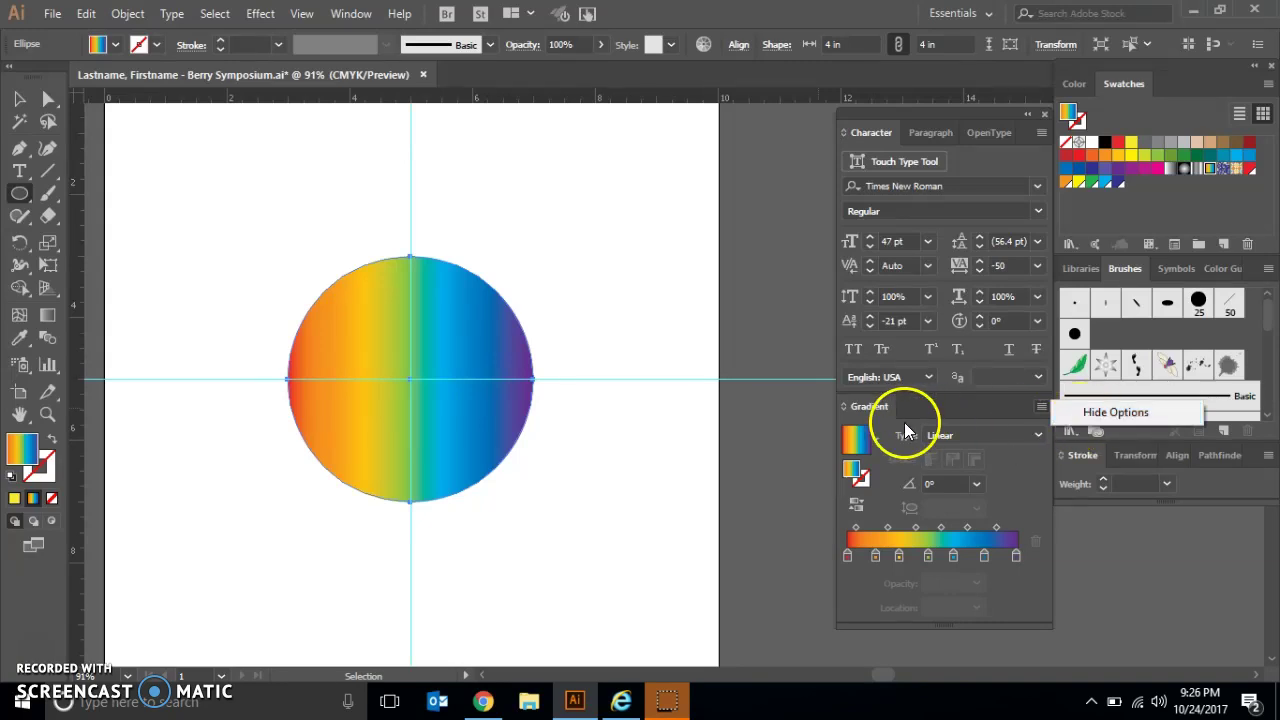
{"action": "left_click", "coordinate": [779, 454]}
{"action": "left_click", "coordinate": [782, 458]}
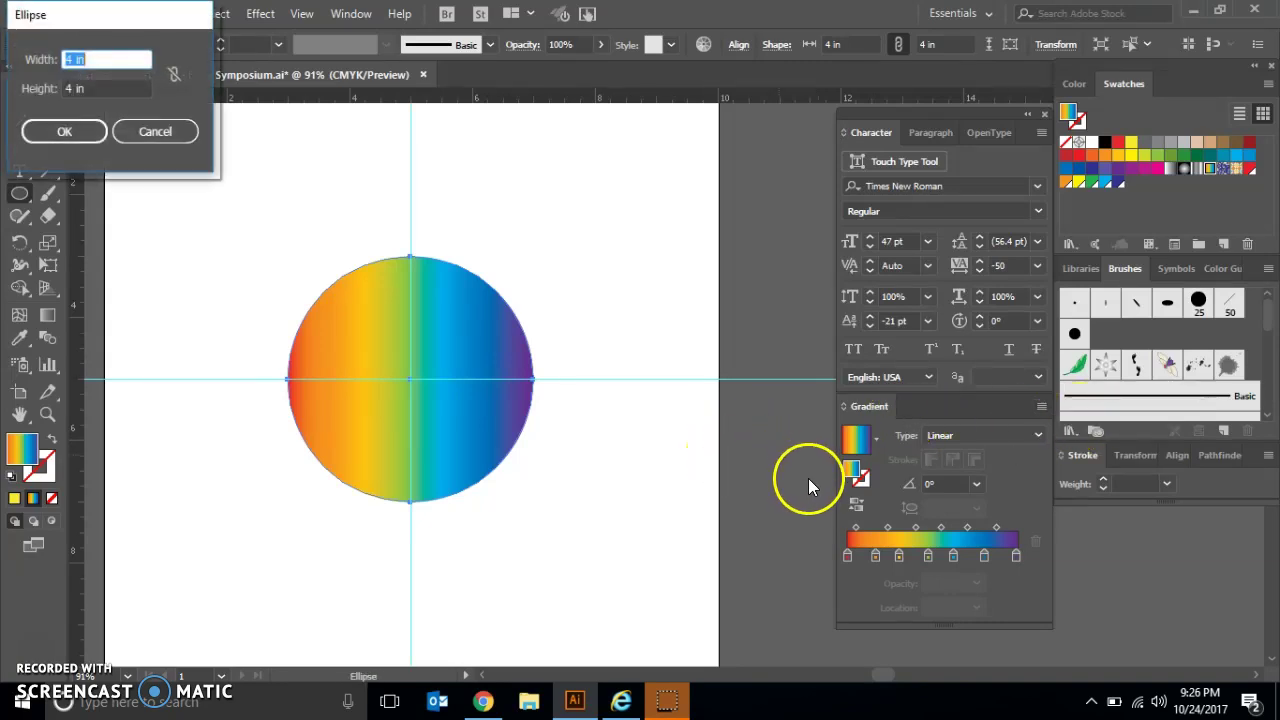
{"action": "left_click", "coordinate": [174, 131]}
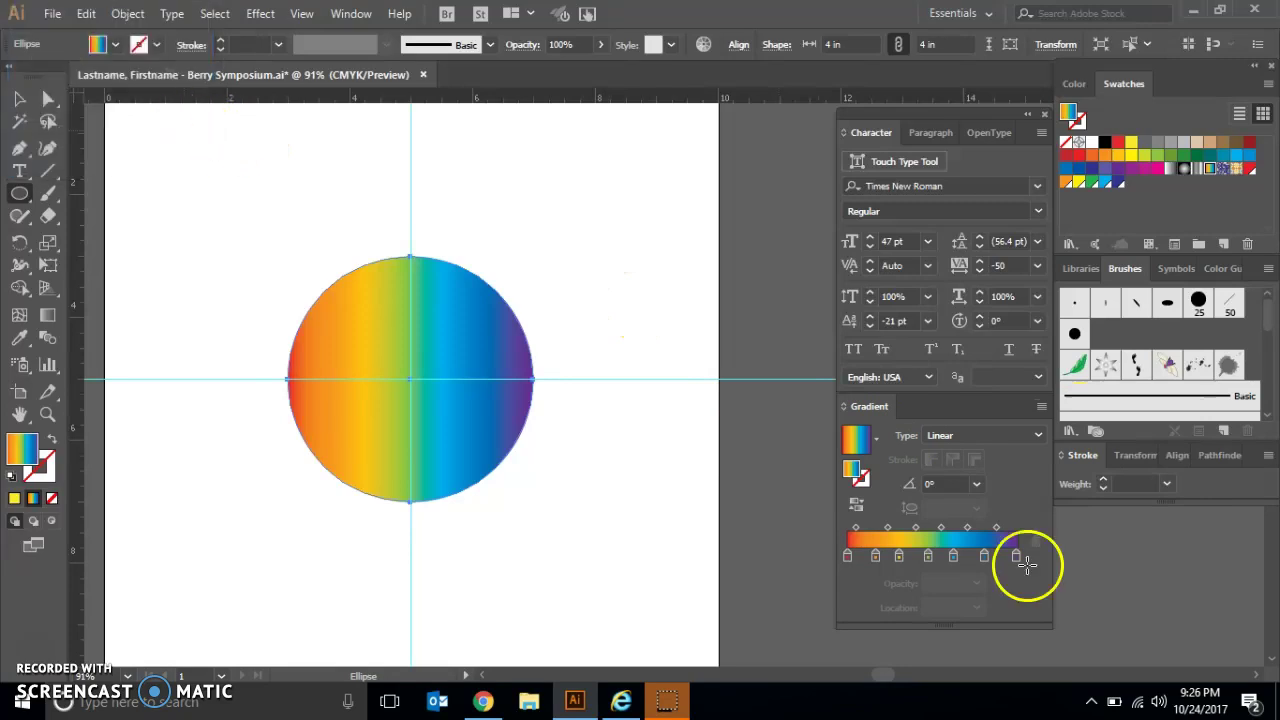
- Remove all intermediate colour stops from the circle's gradient, keeping only the red and purple end stops
{"action": "left_click_drag", "start_coordinate": [929, 557], "coordinate": [980, 586]}
{"action": "left_click", "coordinate": [900, 557]}
{"action": "left_click", "coordinate": [984, 557]}
{"action": "left_click_drag", "start_coordinate": [876, 557], "coordinate": [871, 585]}
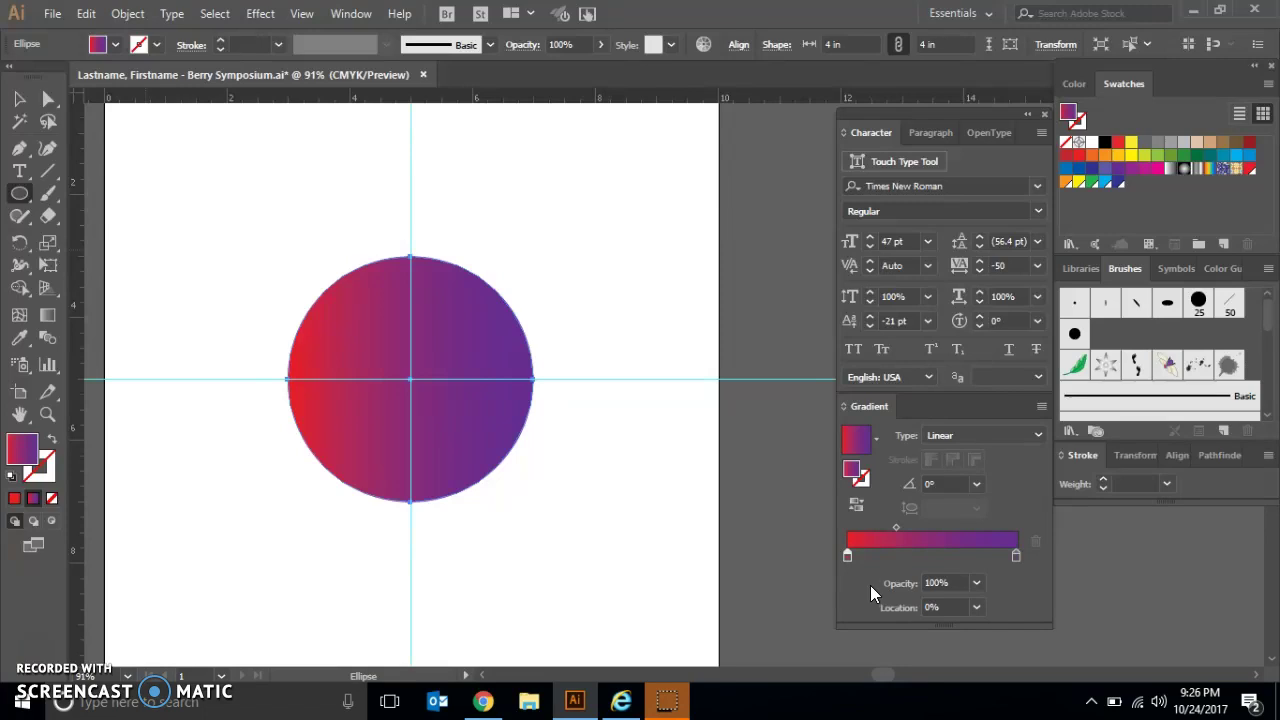
- Add a colour stop to the middle of the circle's gradient and set its location to 50%
{"action": "left_click", "coordinate": [19, 97]}
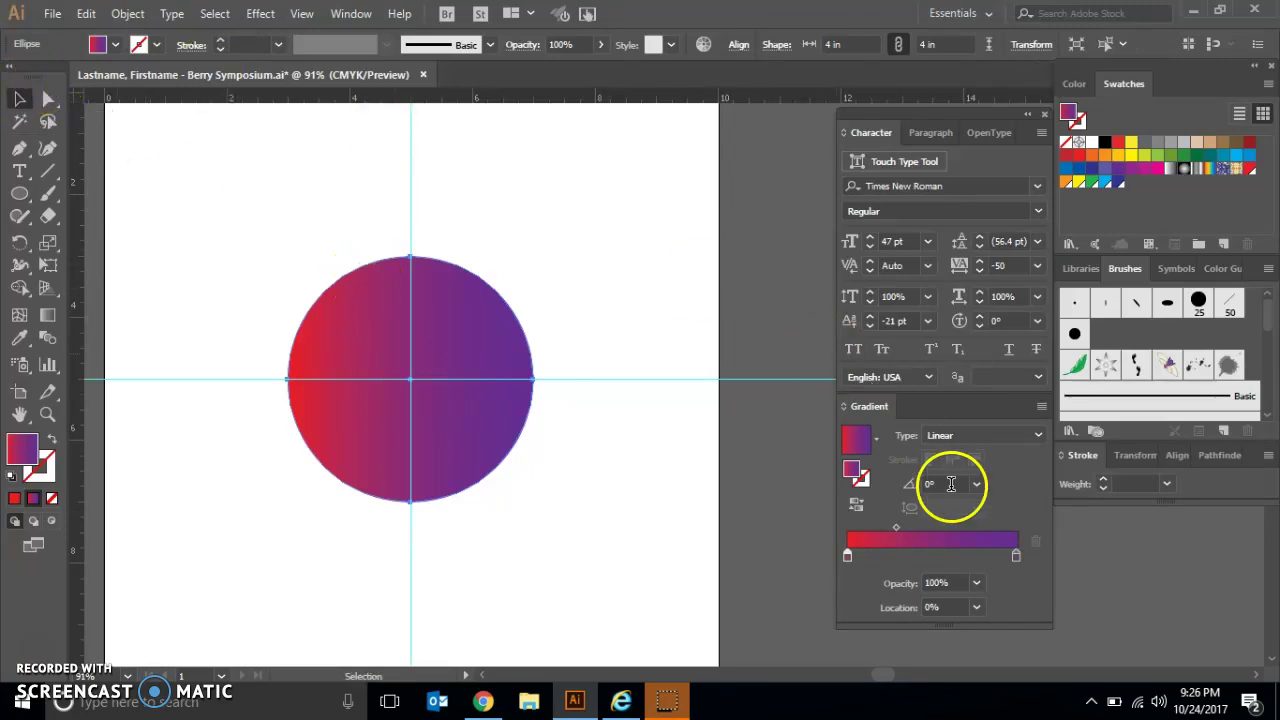
{"action": "left_click", "coordinate": [905, 555]}
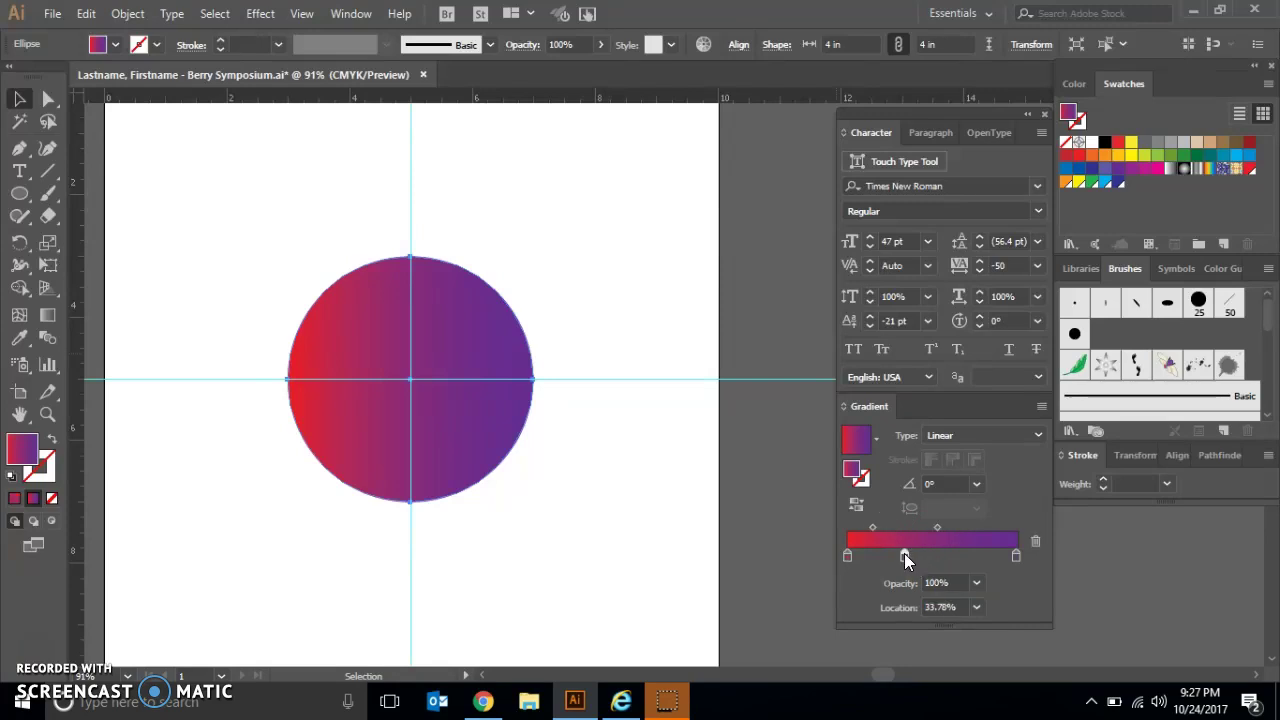
{"action": "left_click_drag", "start_coordinate": [904, 553], "coordinate": [931, 556]}
{"action": "left_click", "coordinate": [977, 608]}
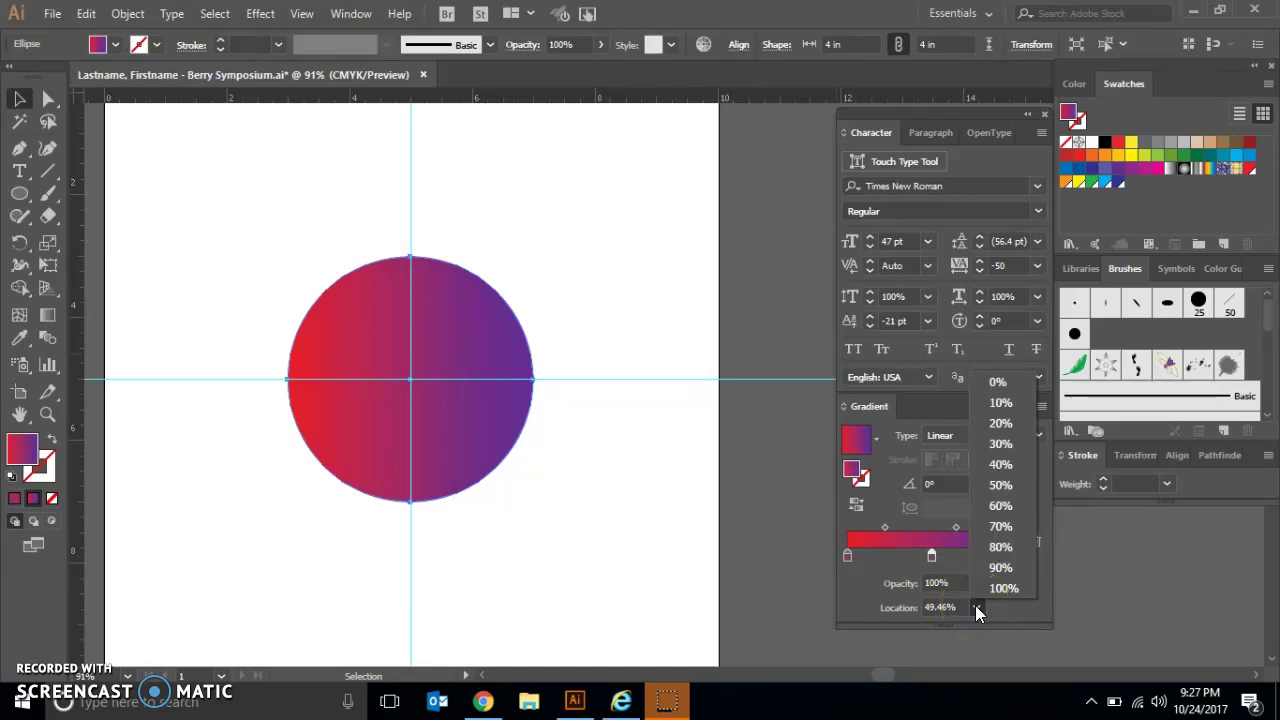
{"action": "left_click", "coordinate": [1001, 485]}
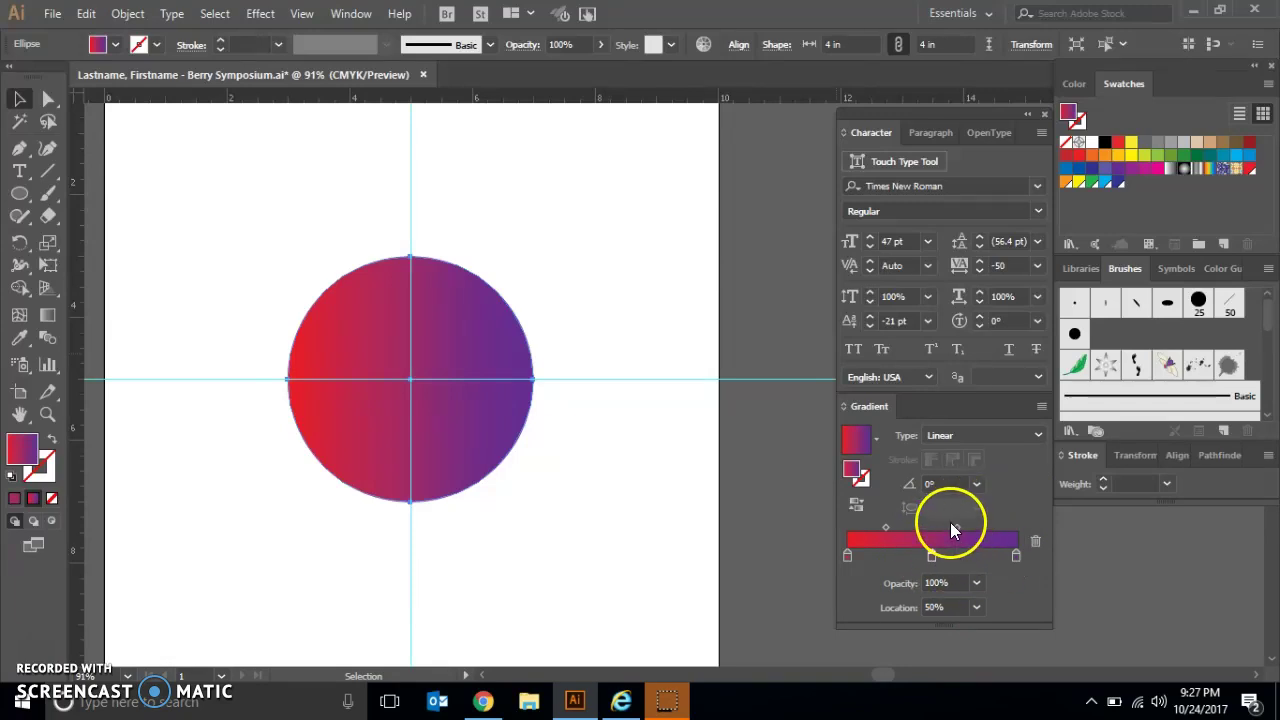
- Recolour the middle gradient stop with an orange swatch
{"action": "left_click", "coordinate": [929, 556]}
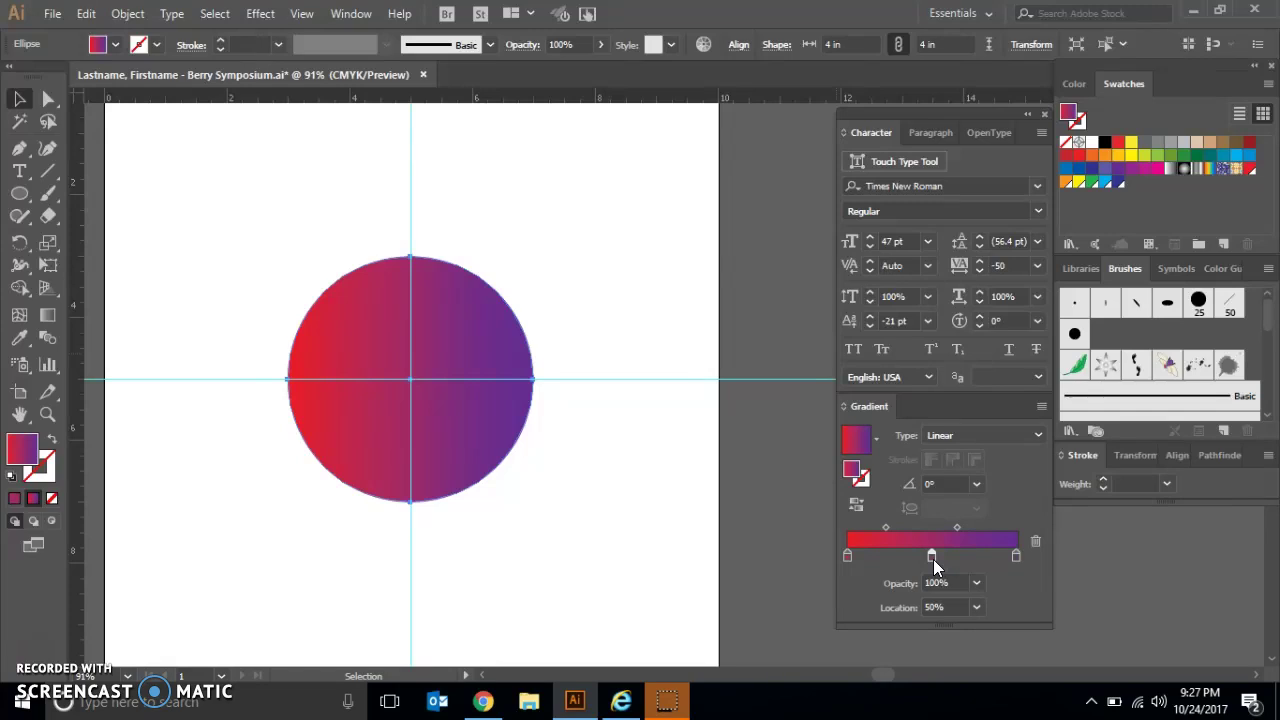
{"action": "left_click", "coordinate": [1107, 163]}
{"action": "left_click", "coordinate": [1025, 454]}
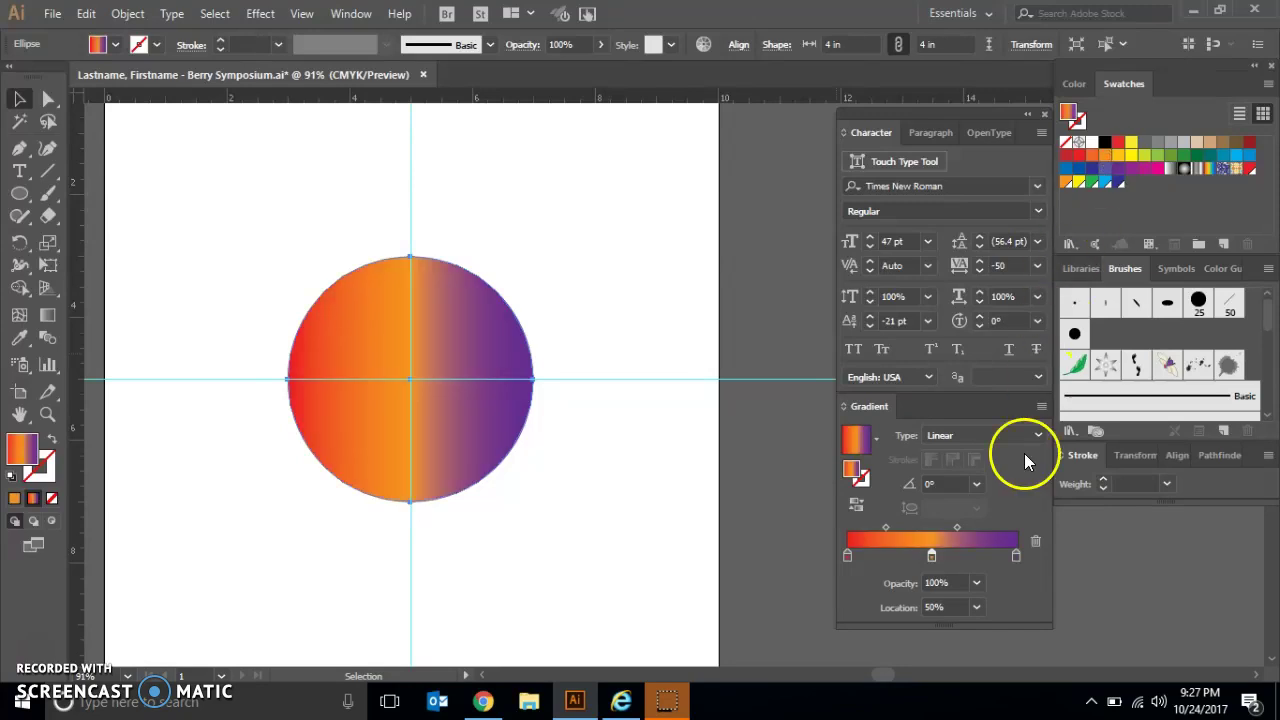
- Set both end stops of the gradient to black and move the two midpoint markers to about 50% between stops
{"action": "left_click", "coordinate": [931, 560]}
{"action": "left_click", "coordinate": [849, 558]}
{"action": "left_click", "coordinate": [846, 558]}
{"action": "left_click", "coordinate": [1106, 143]}
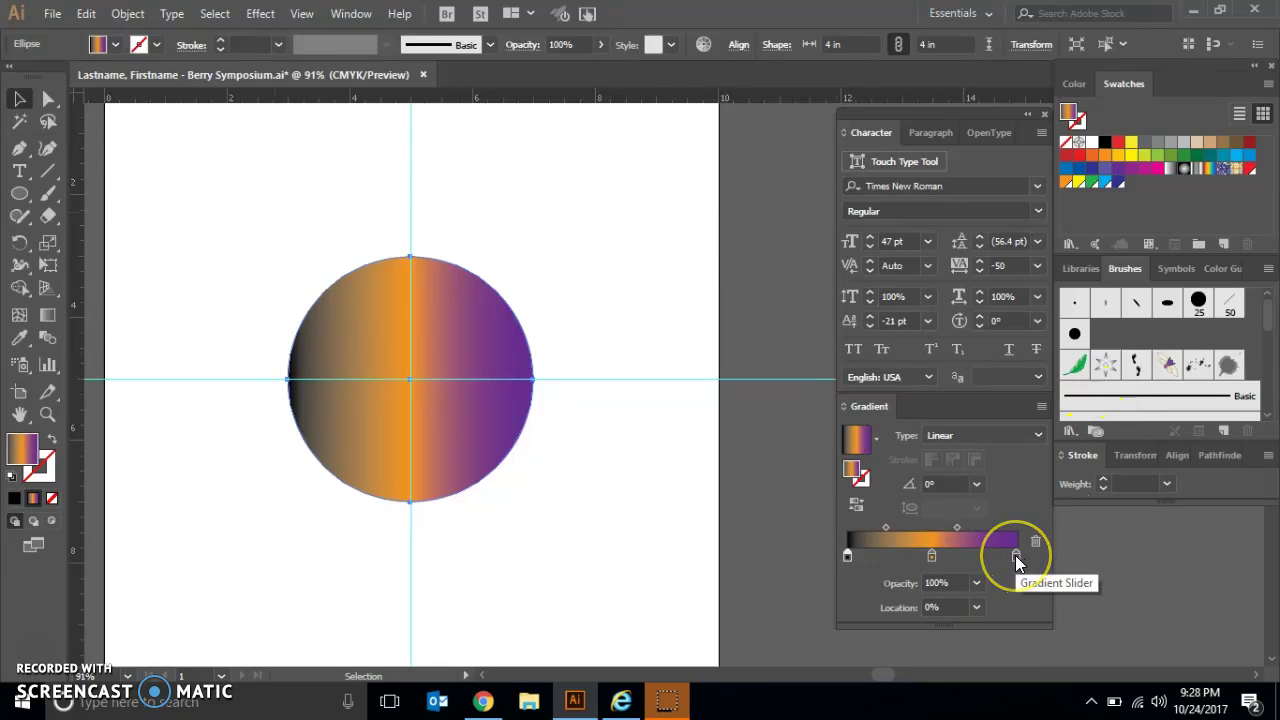
{"action": "left_click", "coordinate": [1015, 555]}
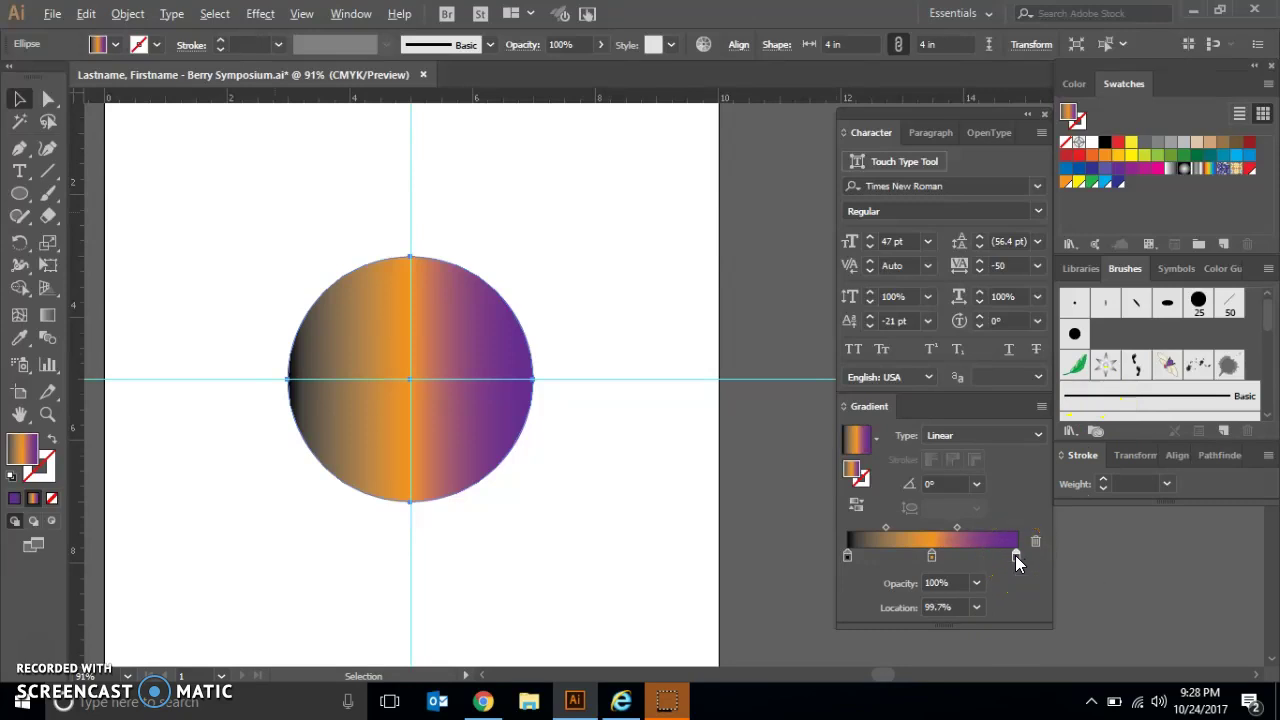
{"action": "left_click", "coordinate": [1107, 144]}
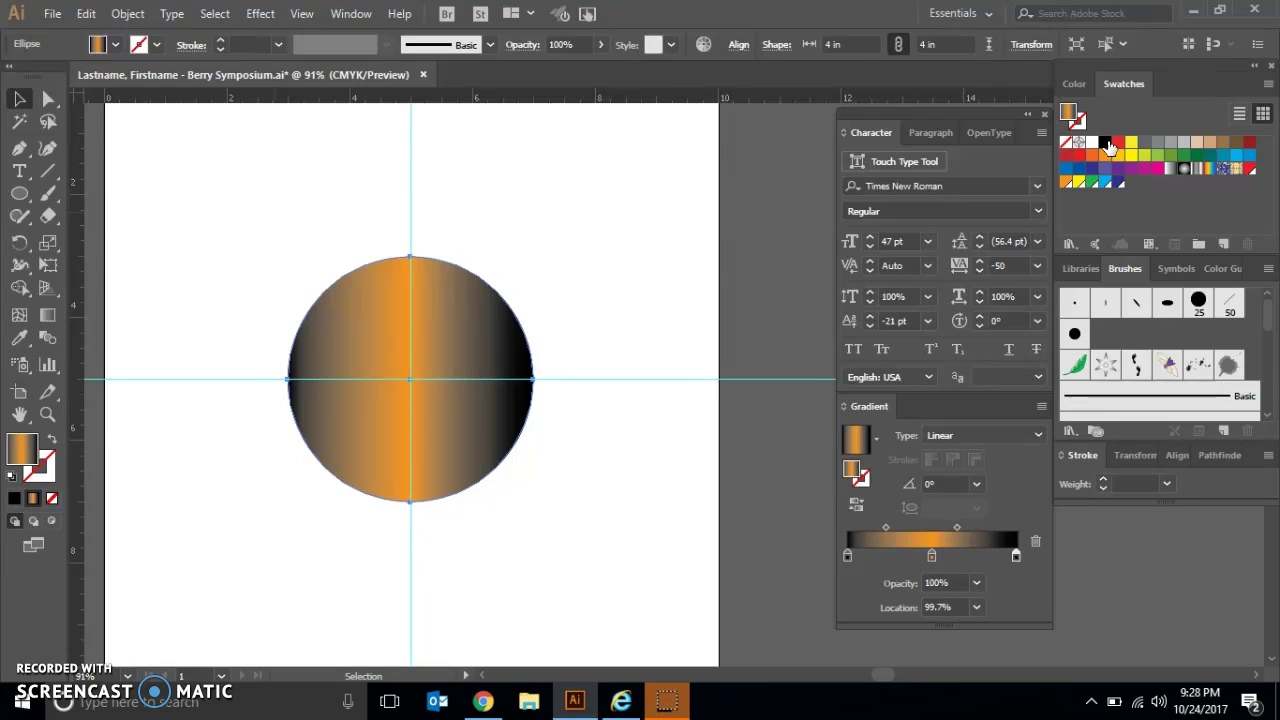
{"action": "left_click", "coordinate": [886, 528]}
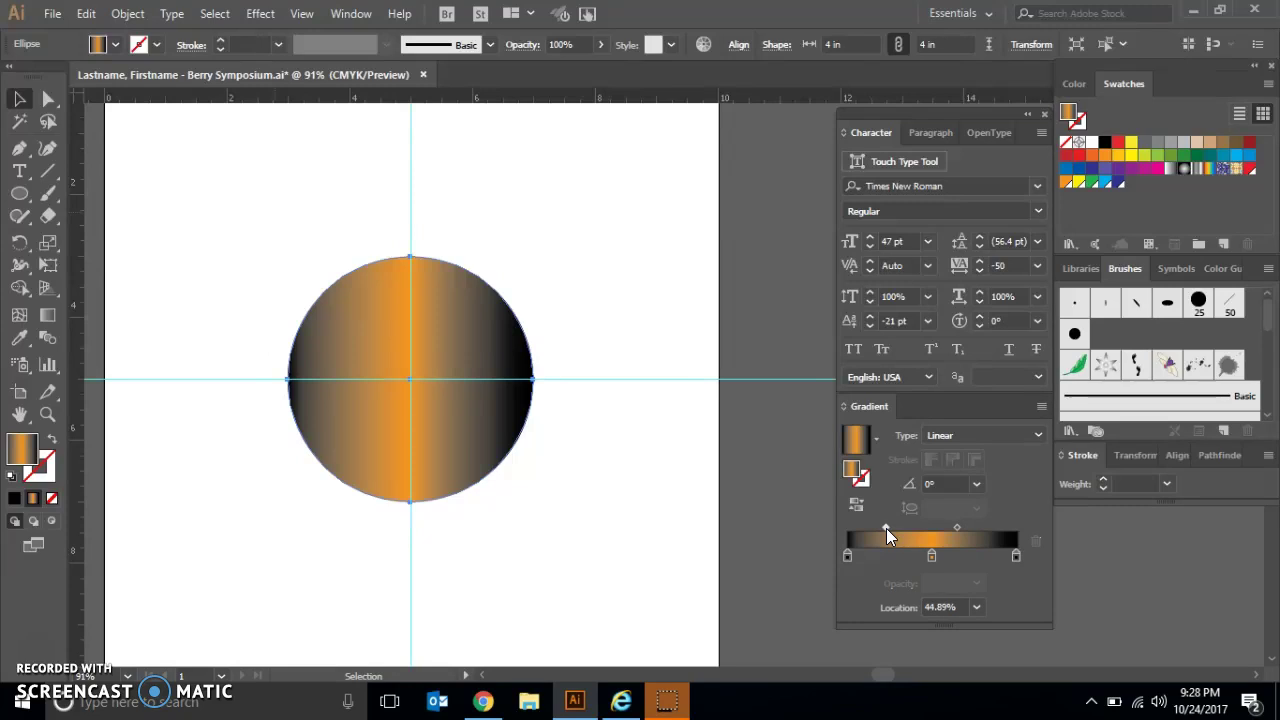
{"action": "left_click_drag", "start_coordinate": [886, 528], "coordinate": [976, 528]}
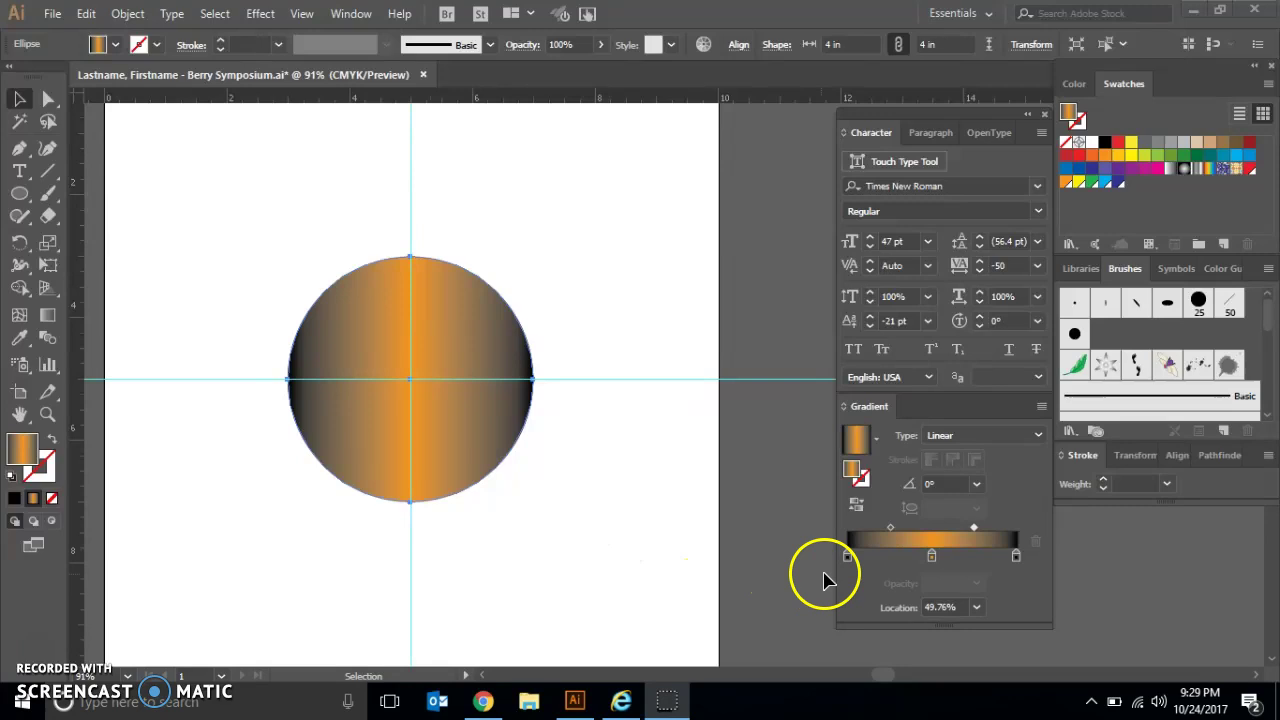
- Set the middle gradient stop's colour to C 5, M 95, Y 95, K 3
{"action": "left_click", "coordinate": [932, 557]}
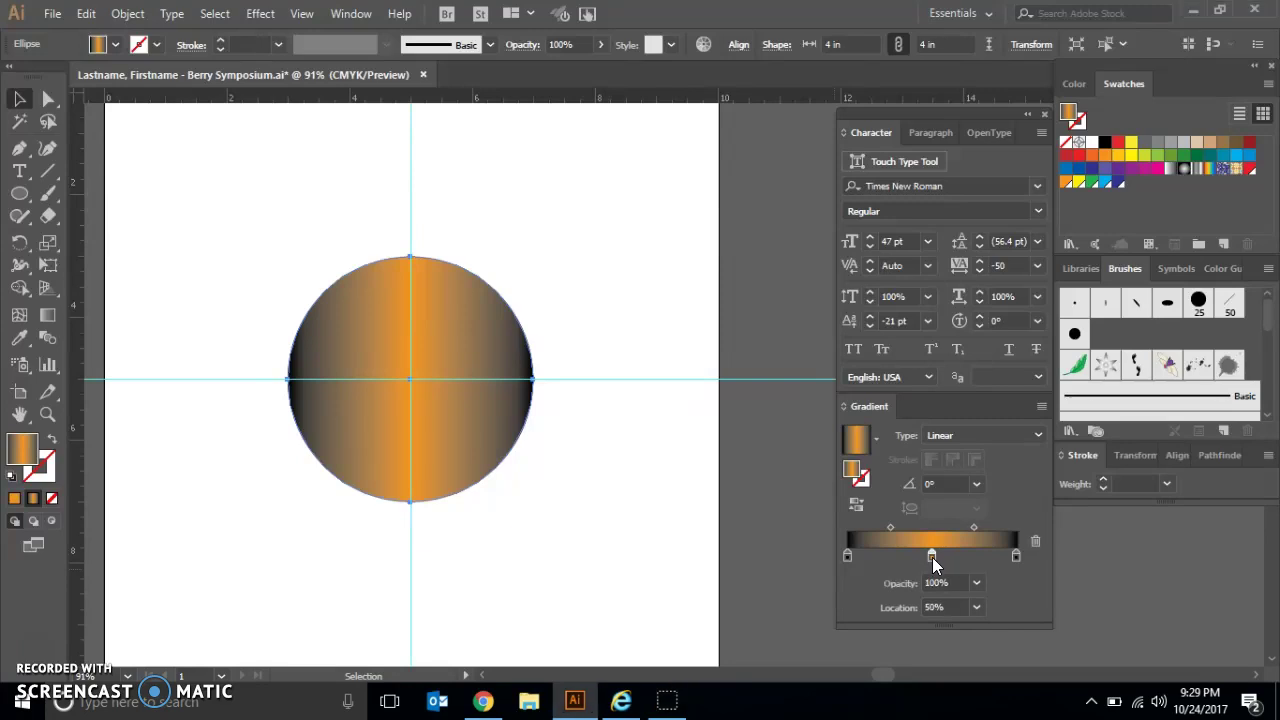
{"action": "double_click", "coordinate": [932, 558]}
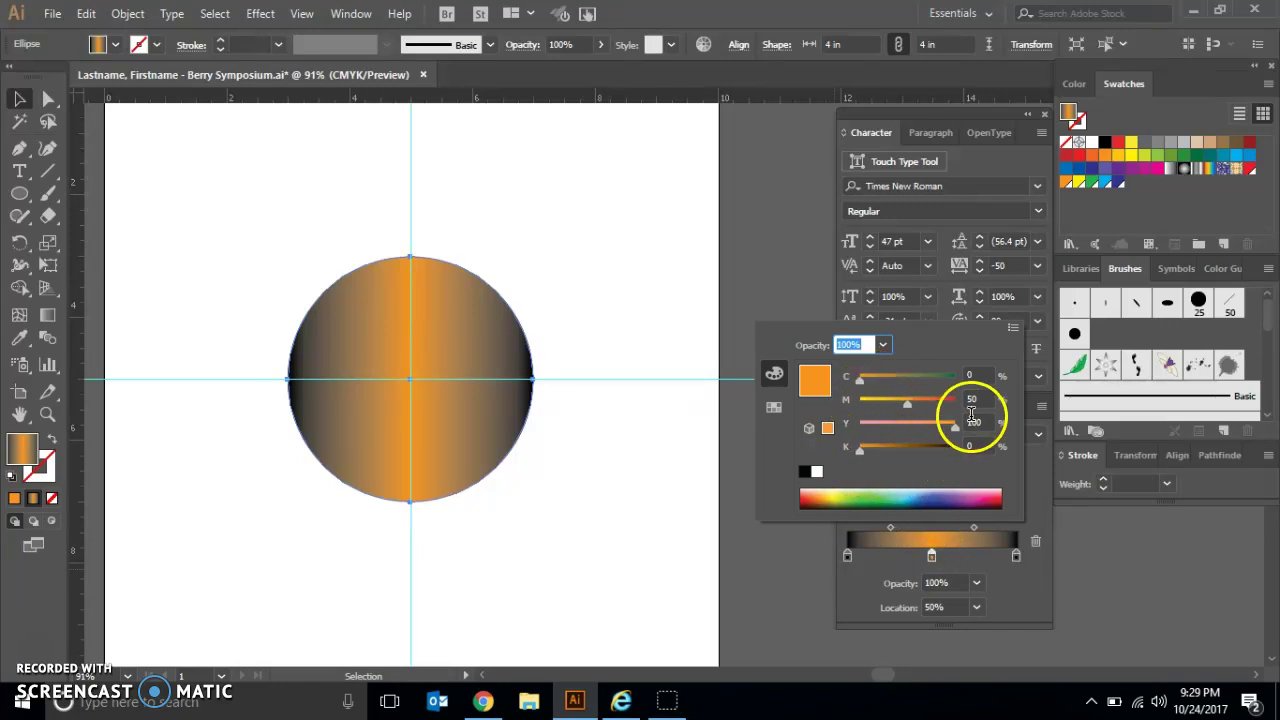
{"action": "left_click", "coordinate": [972, 376]}
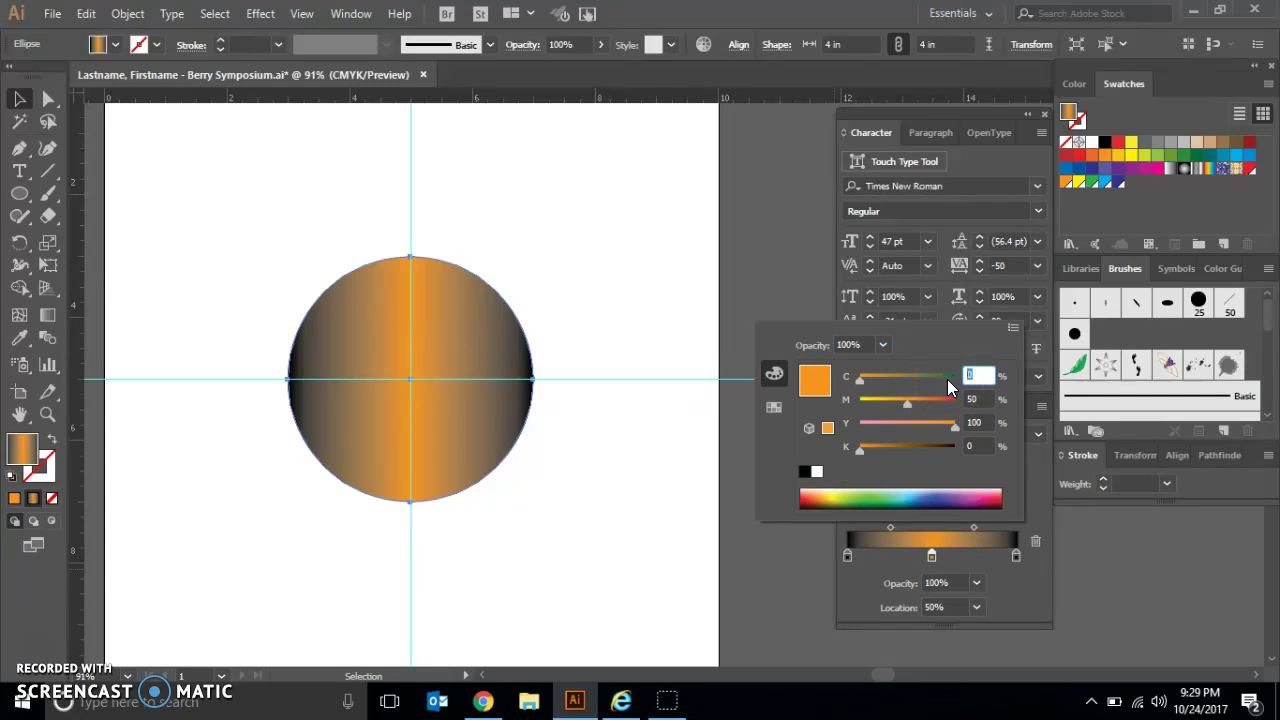
{"action": "type", "text": "5"}
{"action": "key", "text": "Tab"}
{"action": "type", "text": "95"}
{"action": "key", "text": "Tab"}
{"action": "type", "text": "95"}
{"action": "key", "text": "Tab"}
{"action": "type", "text": "3"}
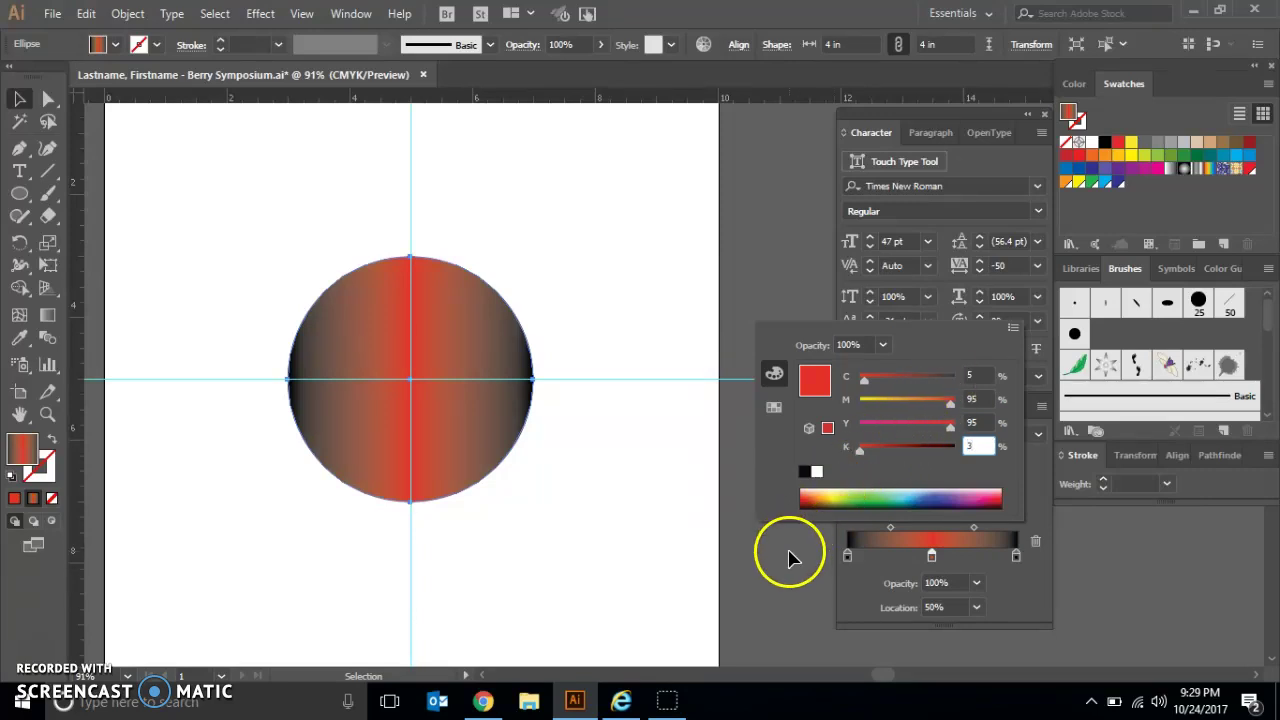
- Make the circle's gradient radial and move the midpoint marker between the inner black stop and the red stop to 87%
{"action": "key", "text": "Return"}
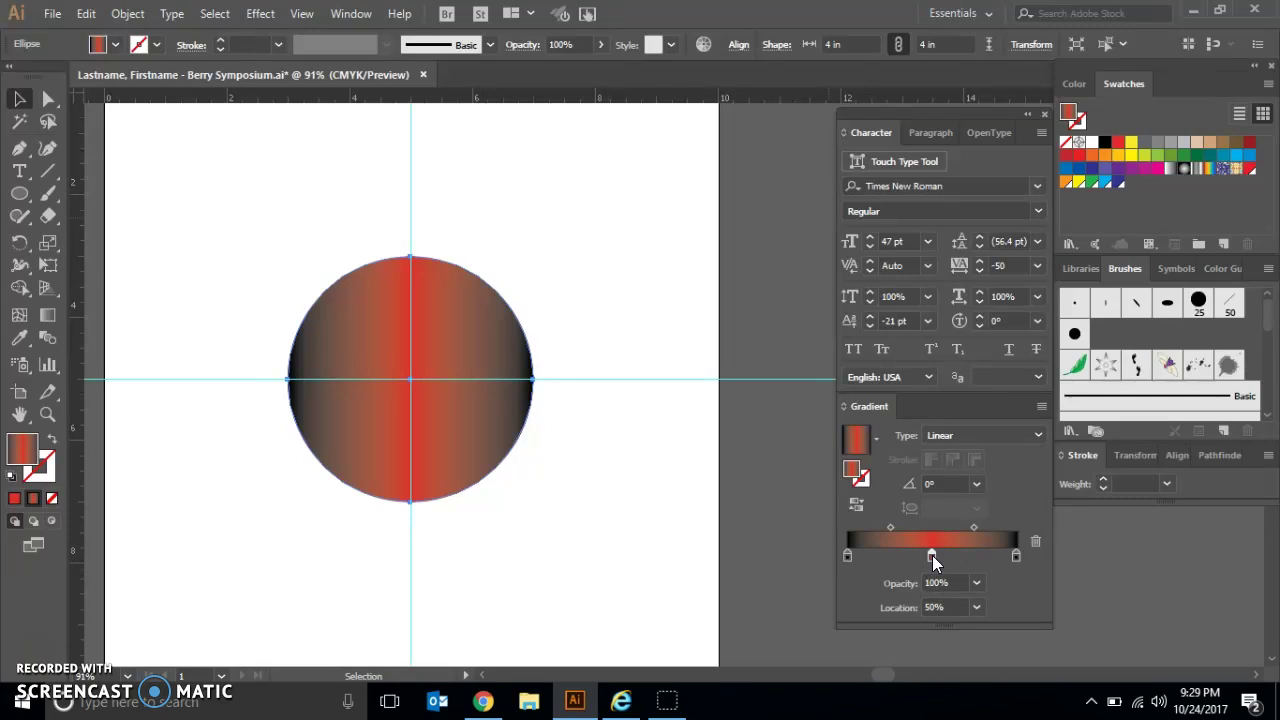
{"action": "left_click", "coordinate": [1038, 436]}
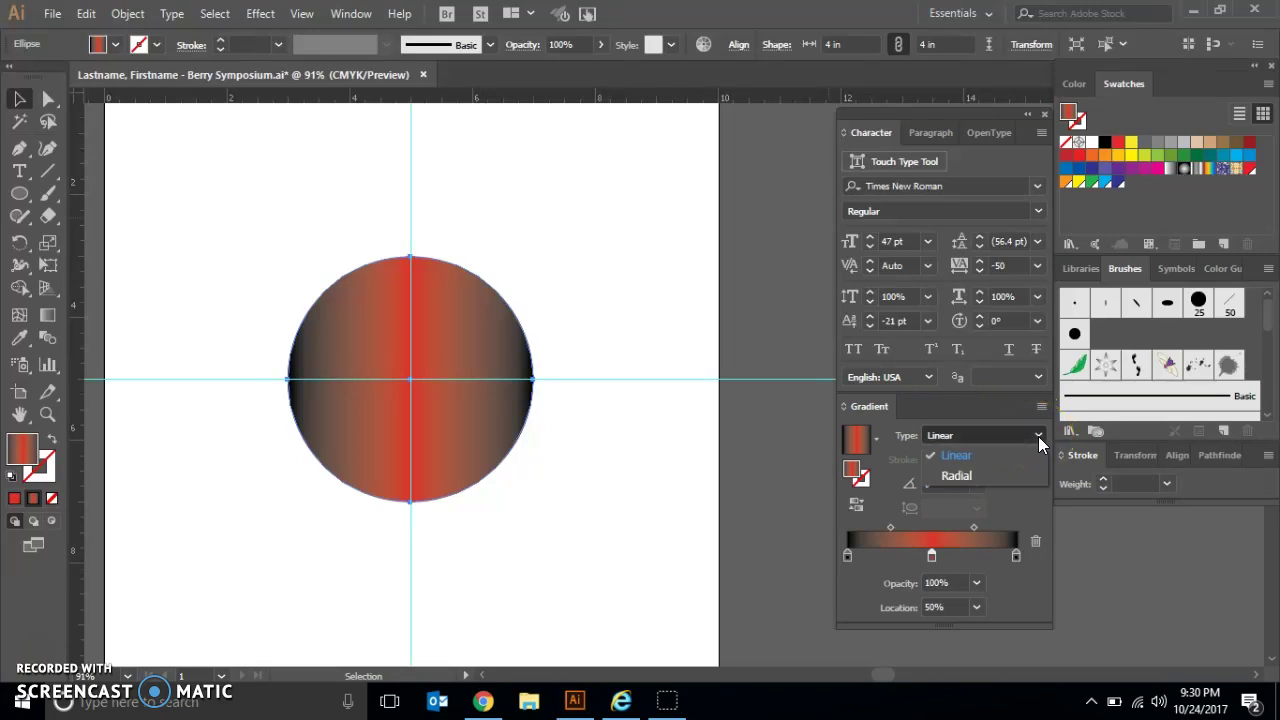
{"action": "left_click", "coordinate": [979, 482]}
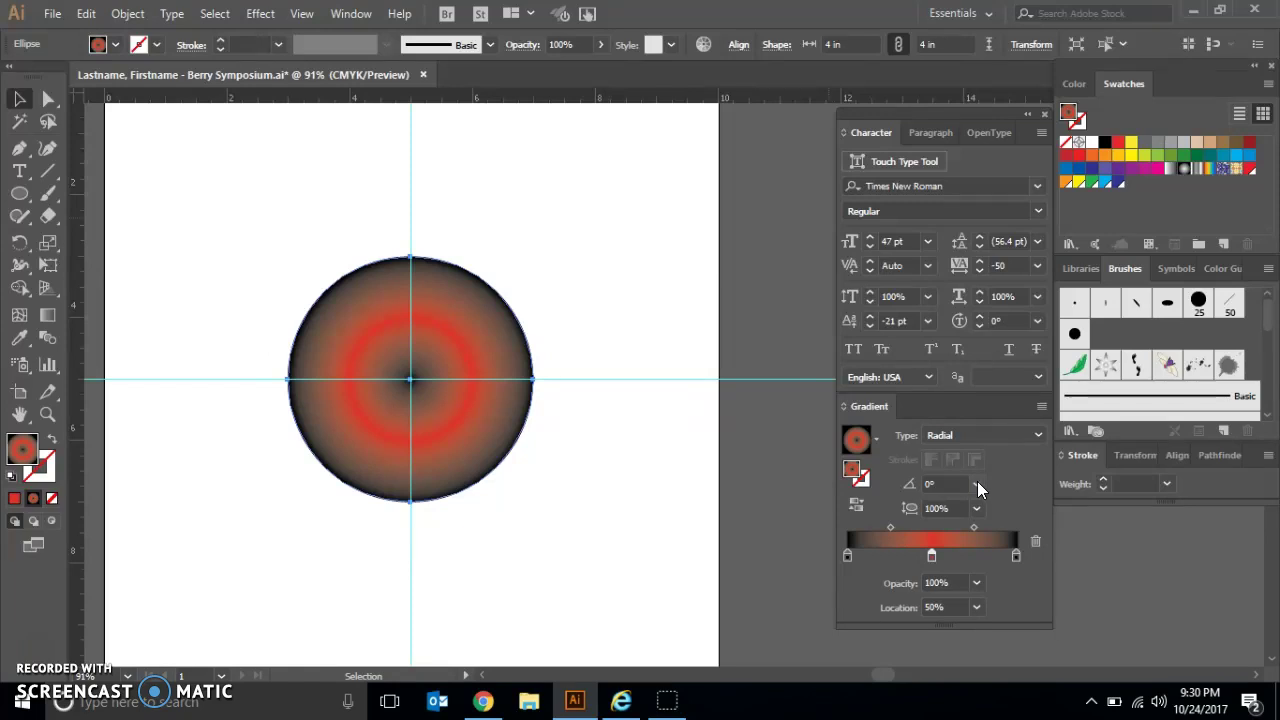
{"action": "left_click_drag", "start_coordinate": [892, 525], "coordinate": [925, 527]}
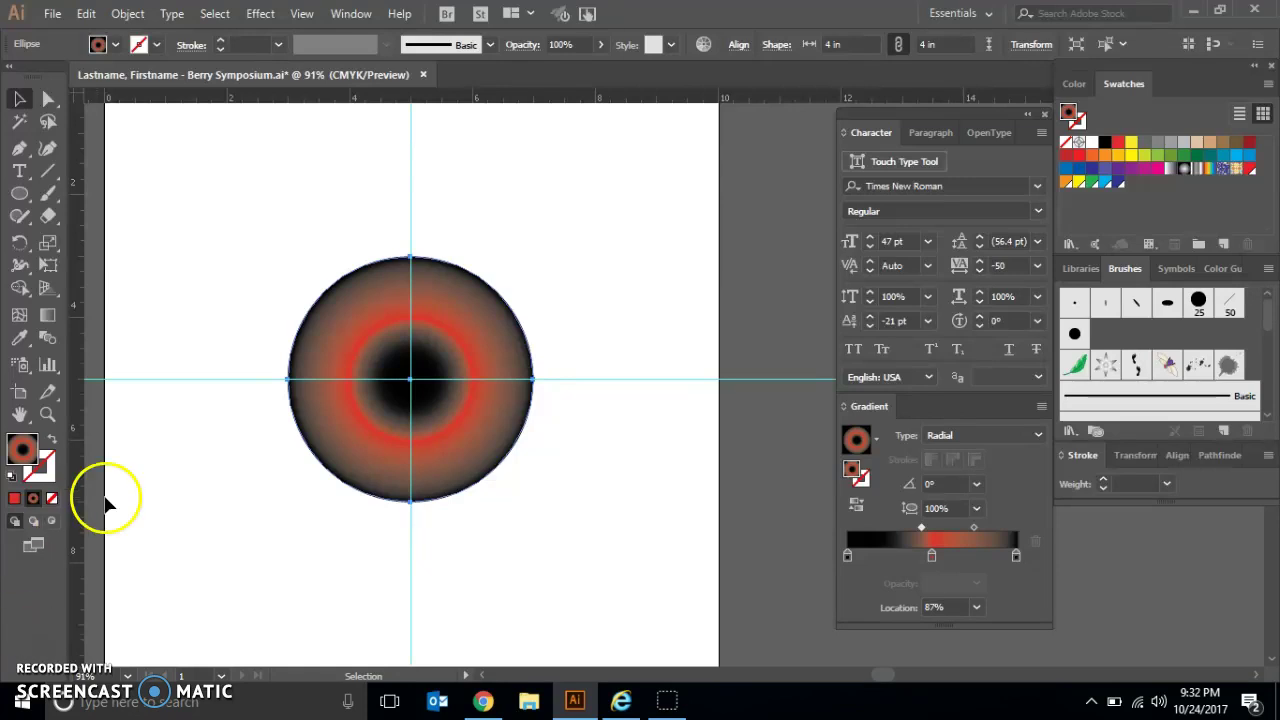
- Create a concentric copy of the gradient circle scaled uniformly to 65%
{"action": "double_click", "coordinate": [48, 243]}
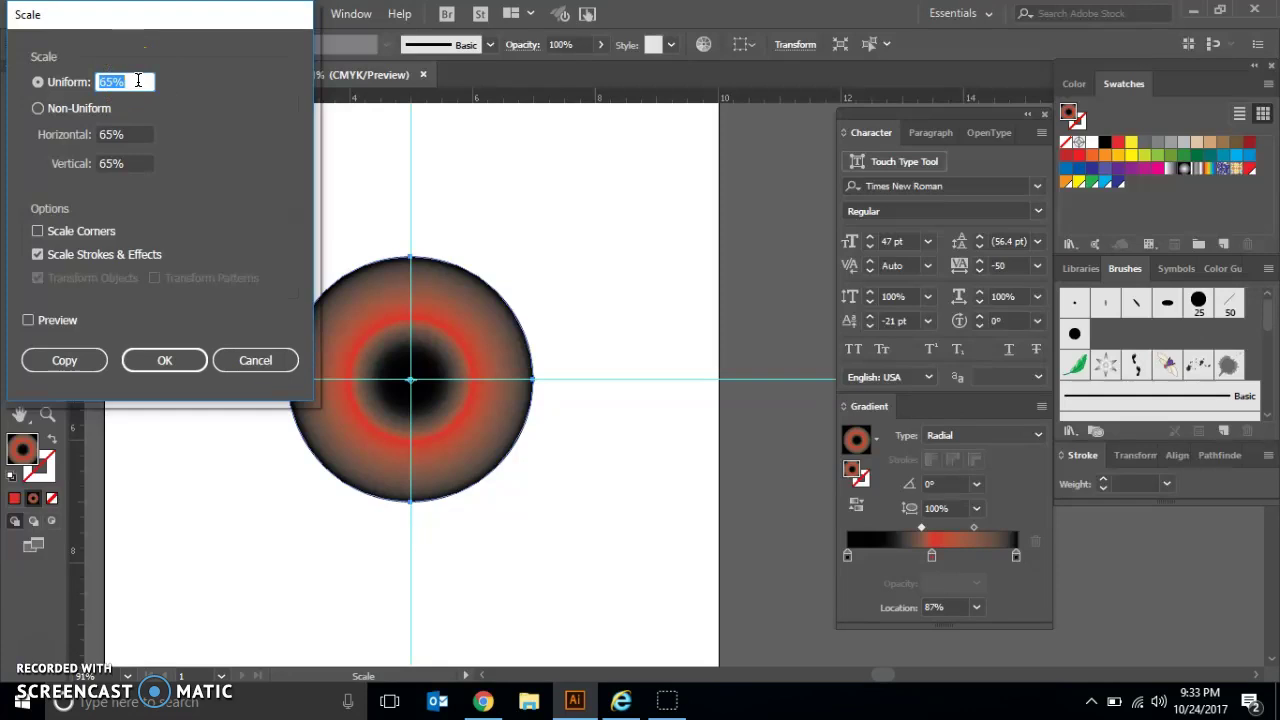
{"action": "left_click", "coordinate": [67, 360]}
{"action": "mouse_move", "coordinate": [378, 325]}
{"action": "left_mouse_down"}
{"action": "mouse_move", "coordinate": [438, 343]}
{"action": "mouse_move", "coordinate": [354, 374]}
{"action": "mouse_move", "coordinate": [473, 371]}
{"action": "left_mouse_up"}
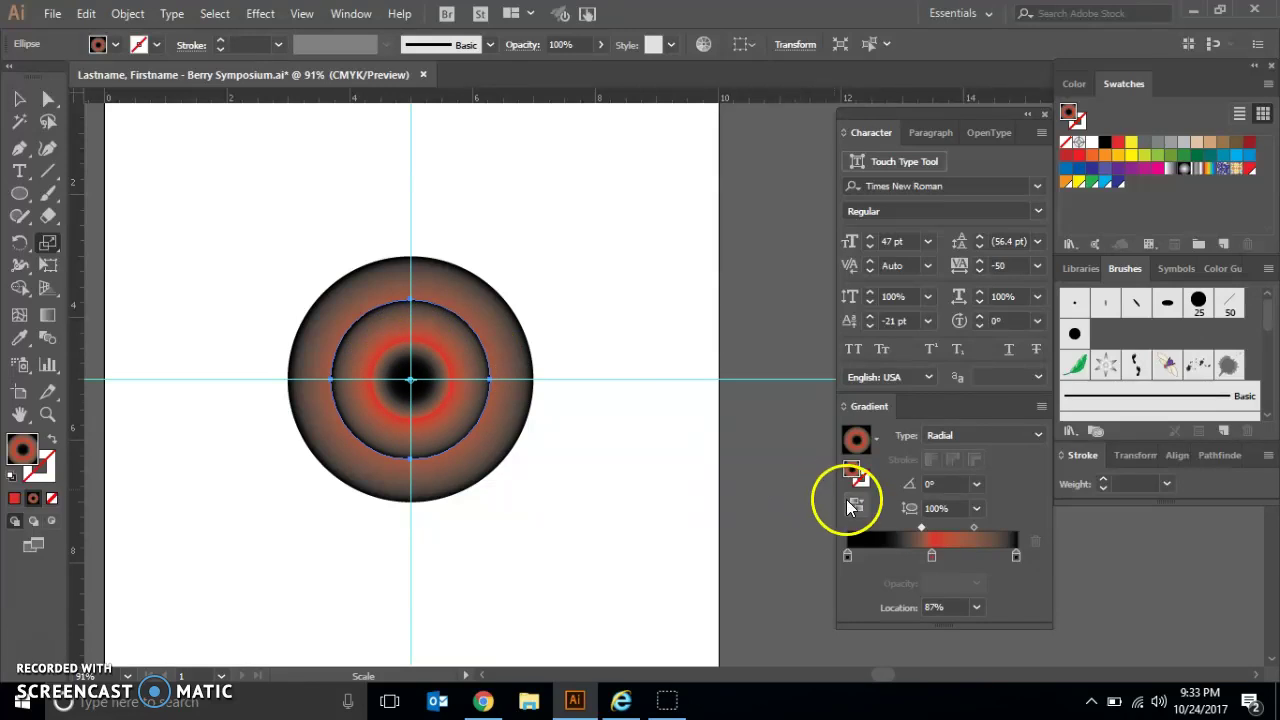
- Set the inner circle's first gradient stop to white and its last stop to C 0, M 40, Y 50, K 0
{"action": "double_click", "coordinate": [847, 557]}
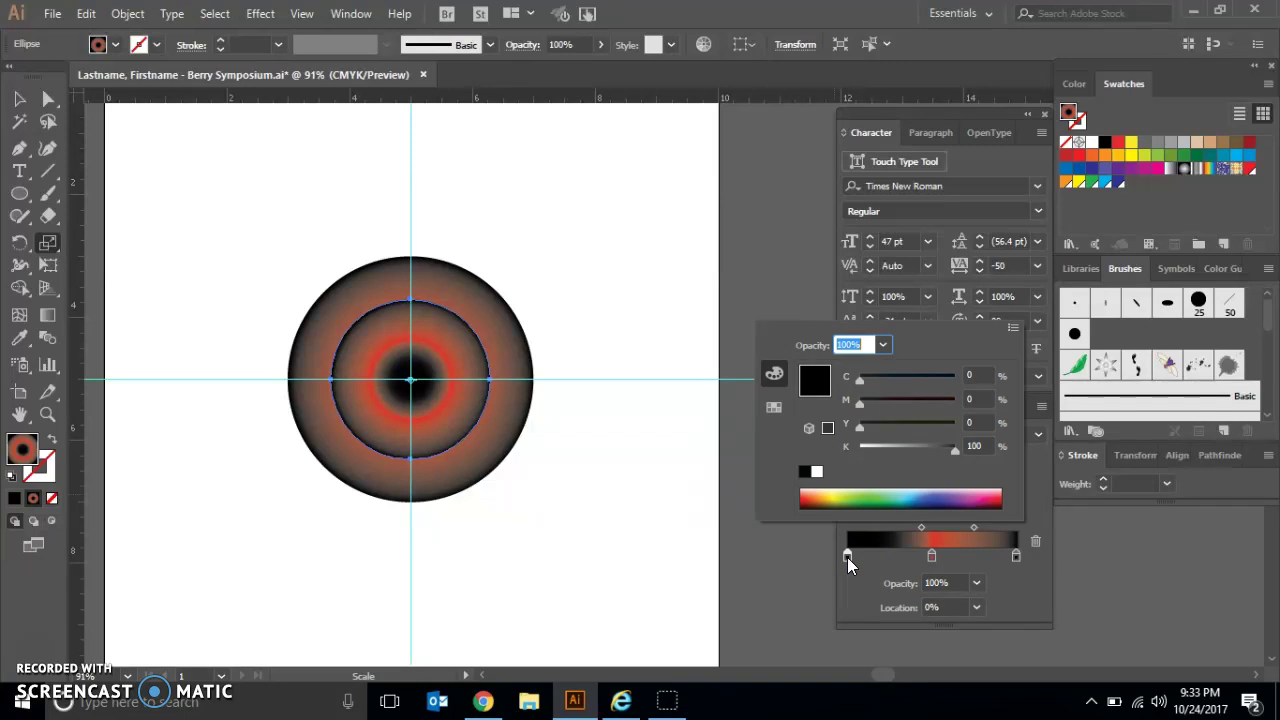
{"action": "left_click", "coordinate": [816, 473]}
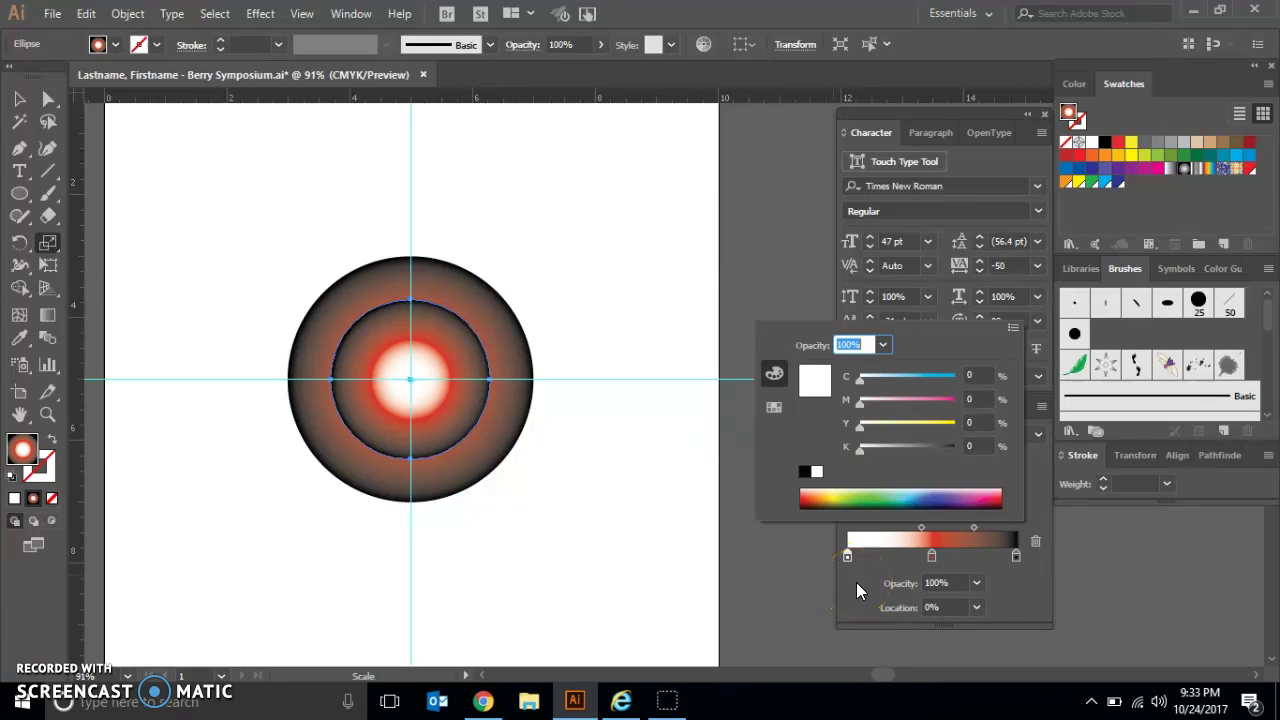
{"action": "left_click", "coordinate": [1020, 558]}
{"action": "double_click", "coordinate": [1016, 558]}
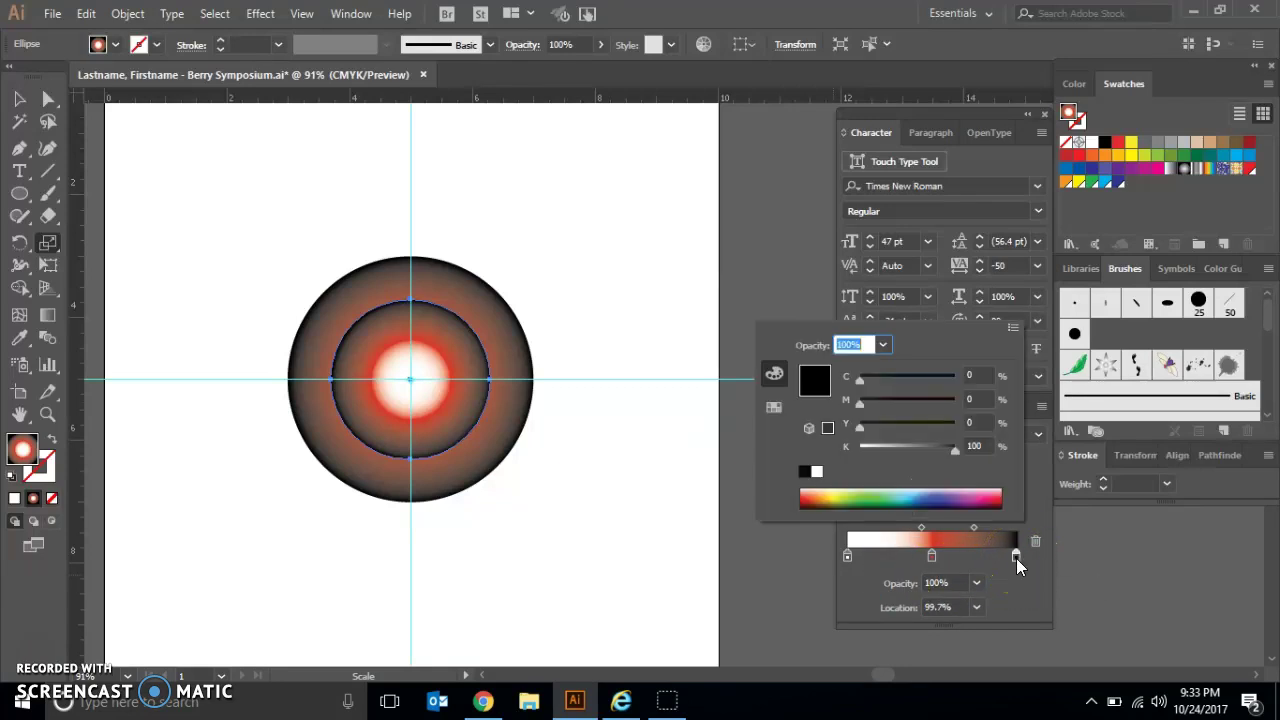
{"action": "left_click", "coordinate": [970, 375]}
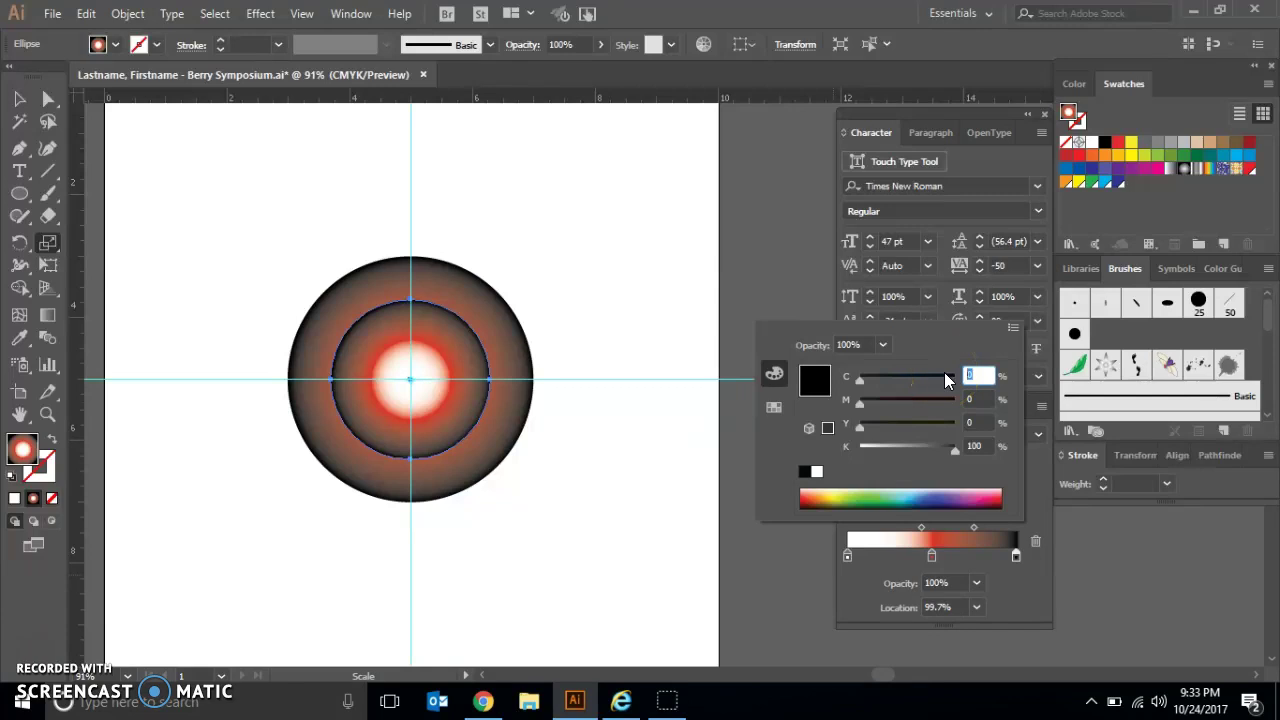
{"action": "key", "text": "Tab"}
{"action": "type", "text": "40"}
{"action": "key", "text": "Tab"}
{"action": "type", "text": "50"}
{"action": "key", "text": "Tab"}
{"action": "type", "text": "0"}
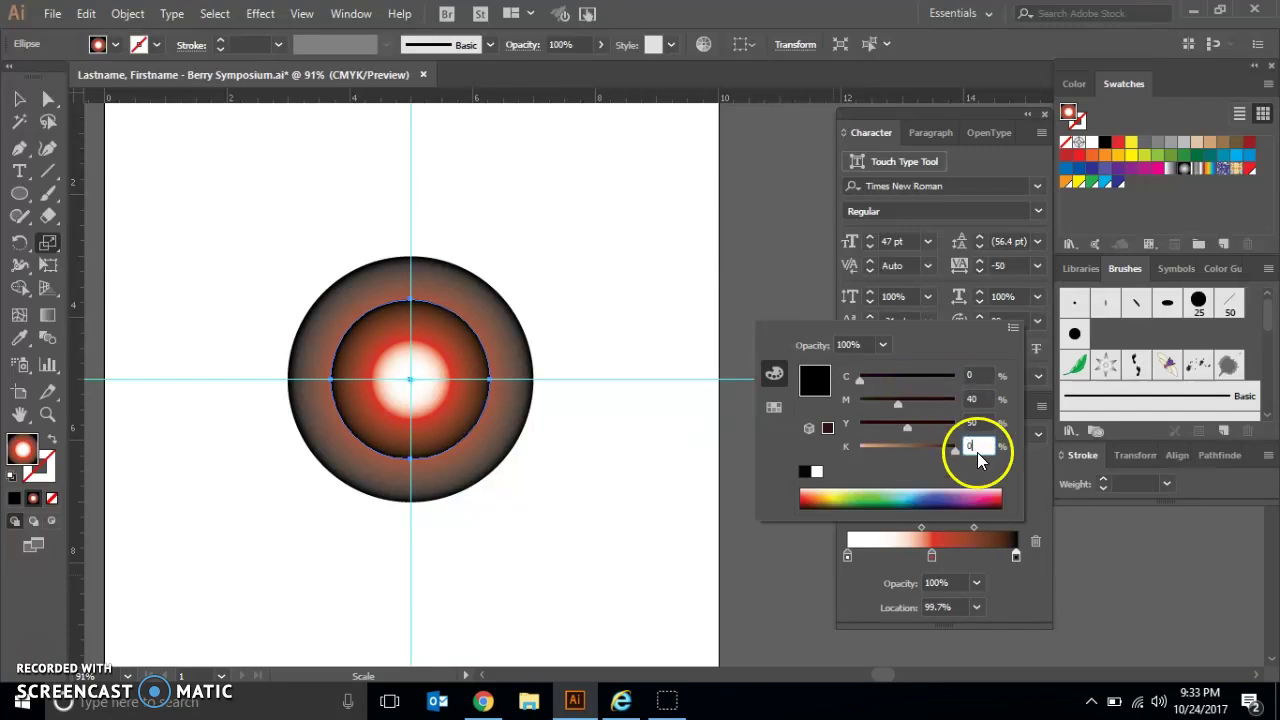
{"action": "key", "text": "Return"}
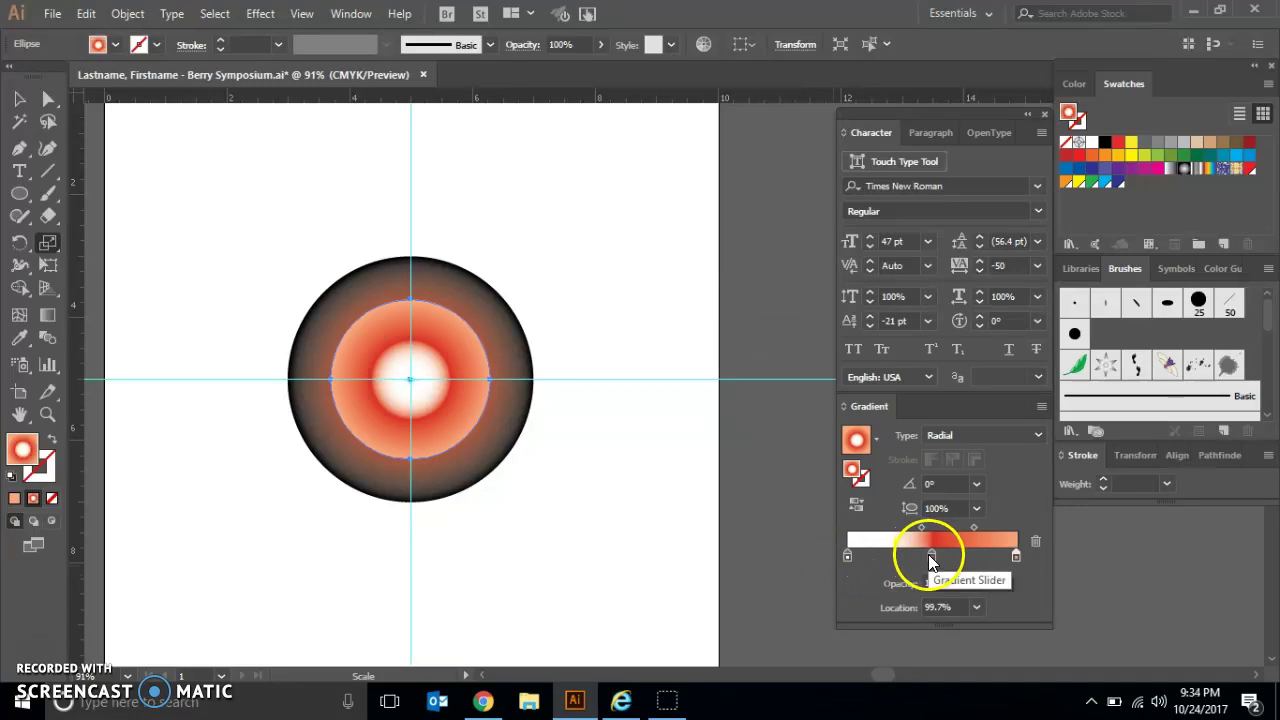
- Remove the red middle stop from the inner circle's gradient and move the remaining midpoint marker to about 66%
{"action": "left_click_drag", "start_coordinate": [931, 556], "coordinate": [930, 582]}
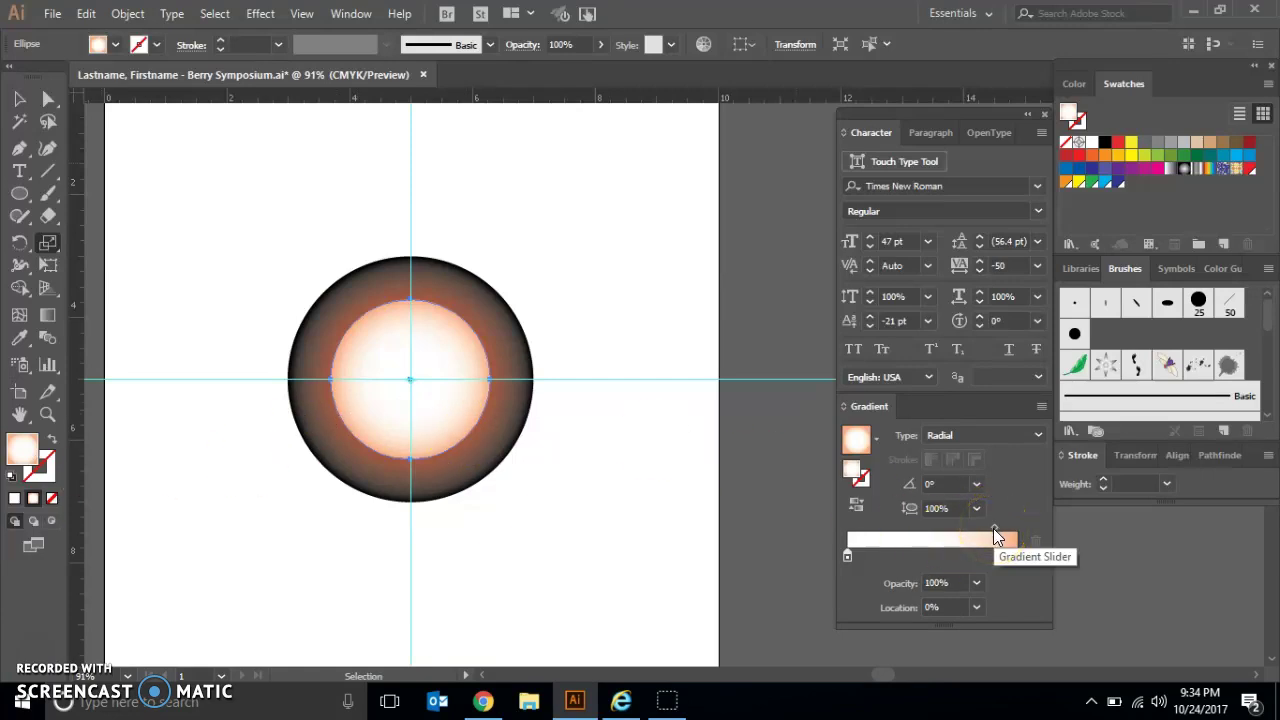
{"action": "left_click_drag", "start_coordinate": [993, 528], "coordinate": [957, 531]}
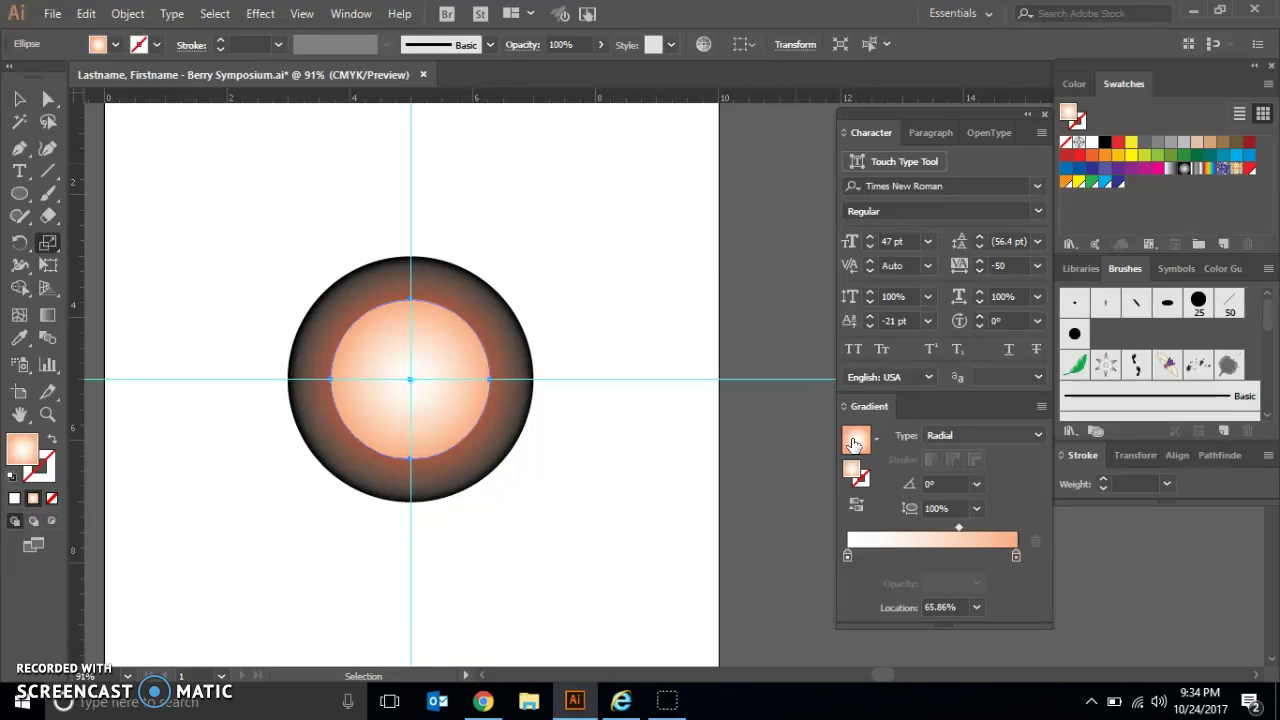
- Save the inner circle's gradient as a swatch named Pinky
{"action": "left_click_drag", "start_coordinate": [855, 445], "coordinate": [1153, 204]}
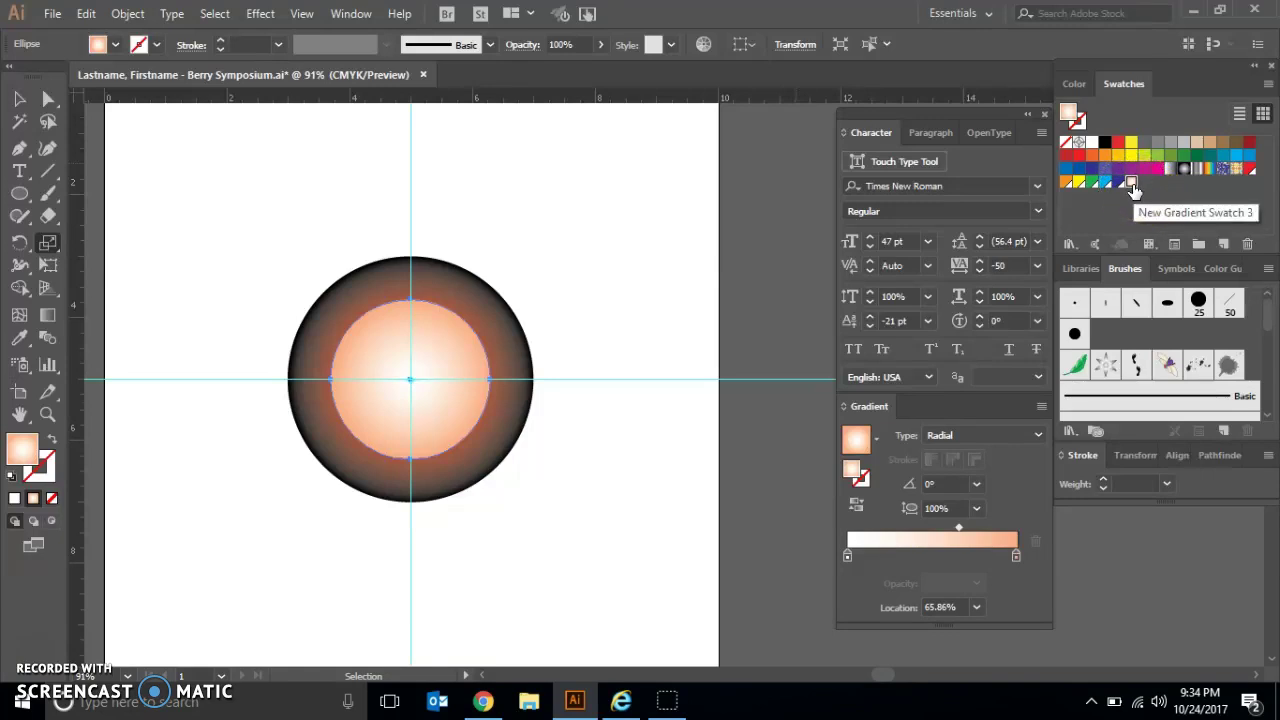
{"action": "double_click", "coordinate": [1133, 185]}
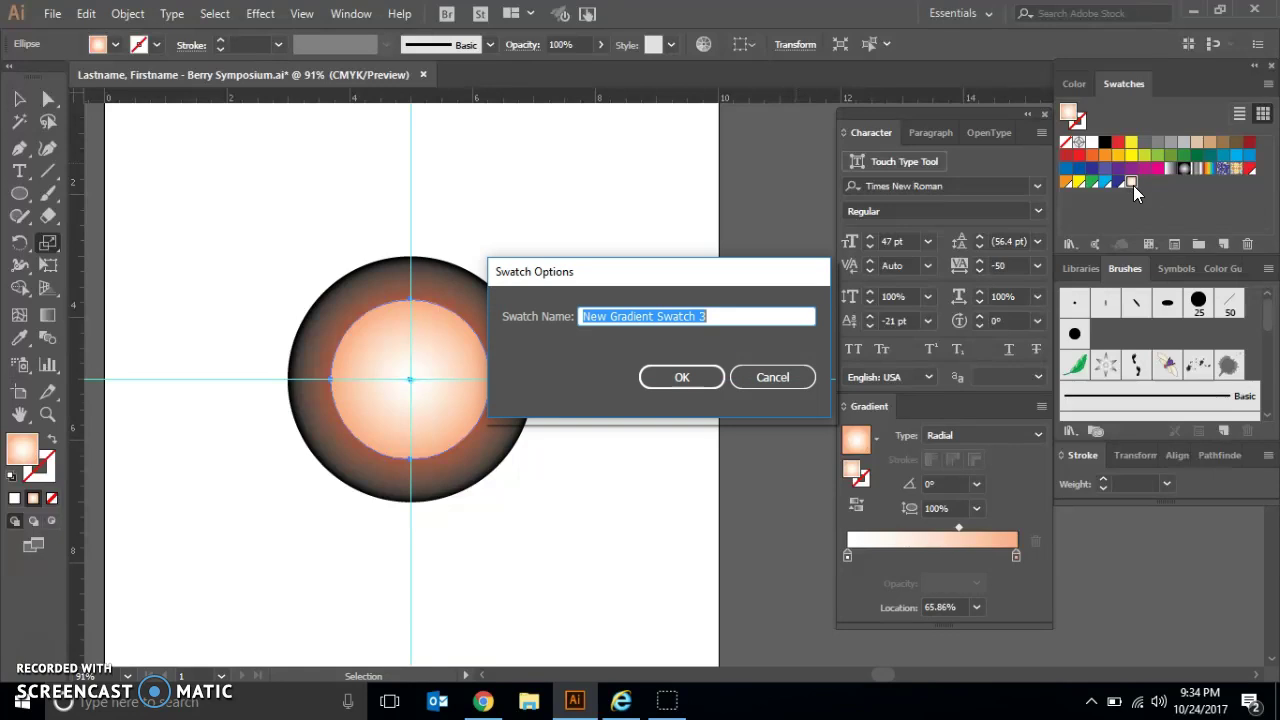
{"action": "type", "text": "Pinky"}
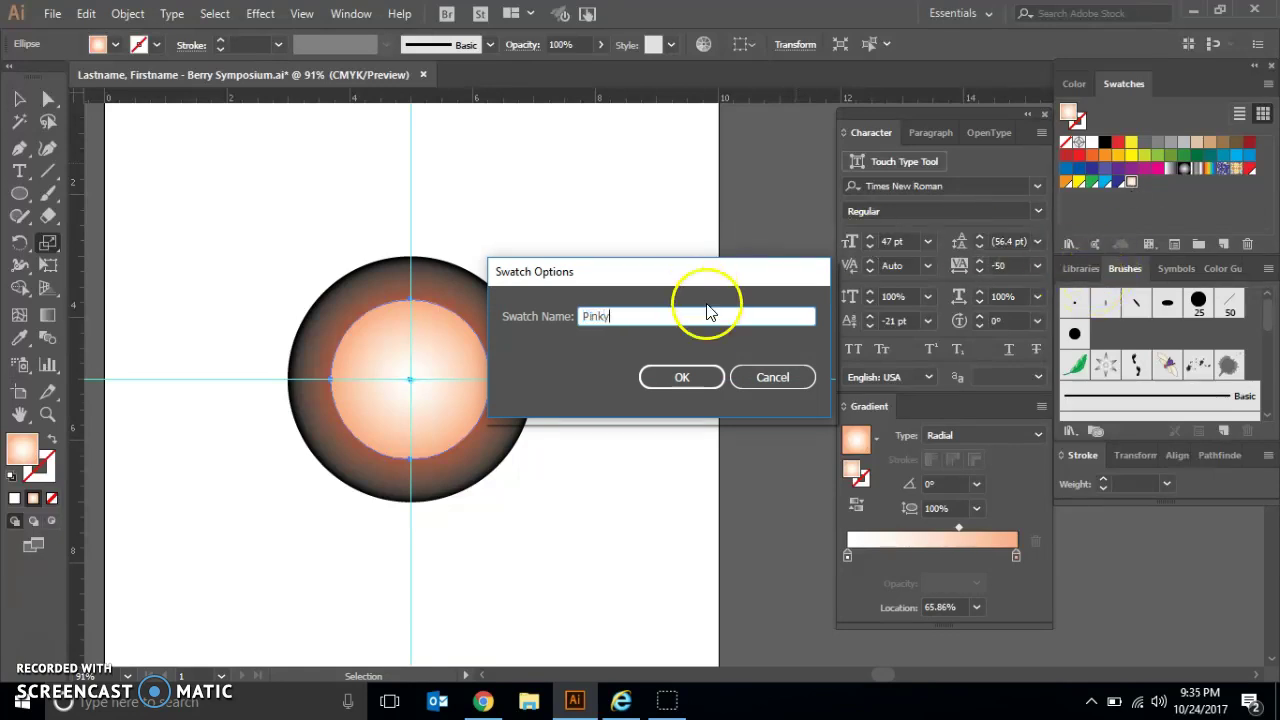
{"action": "left_click", "coordinate": [679, 377]}
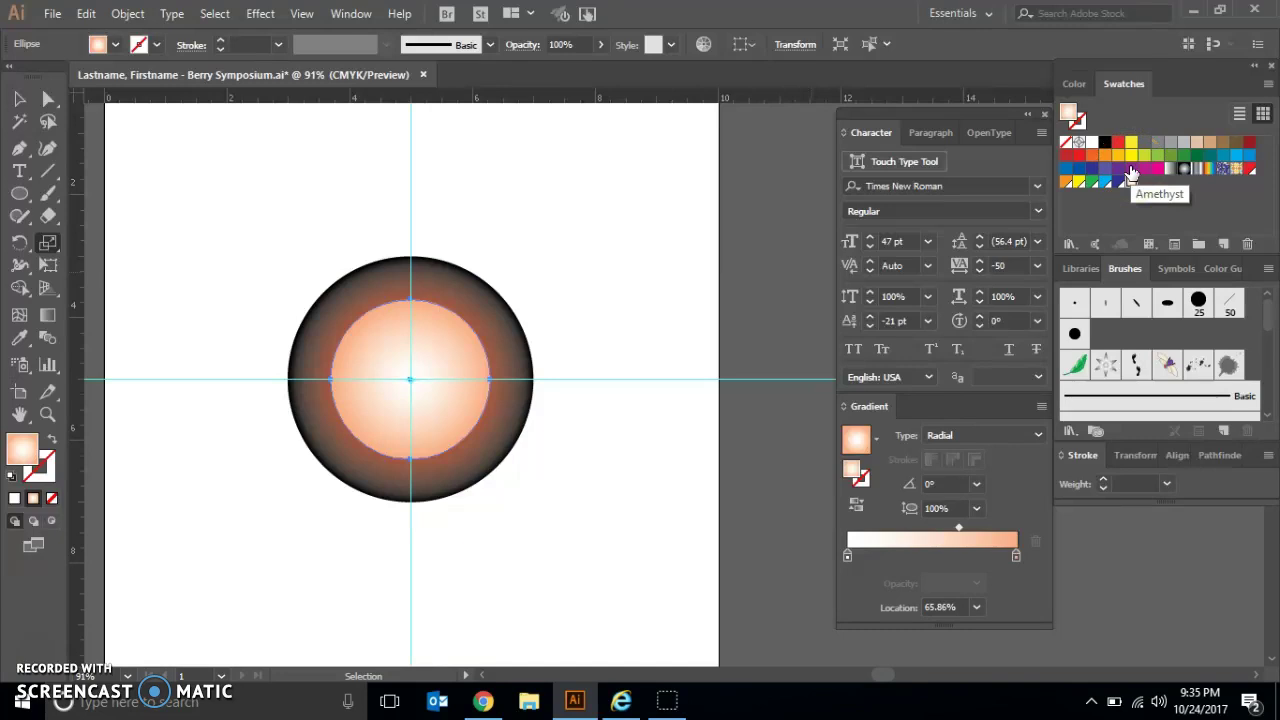
- Save the outer circle's black-and-red gradient as a swatch named Crimson Gradient
{"action": "left_click", "coordinate": [19, 104]}
{"action": "left_click", "coordinate": [336, 314]}
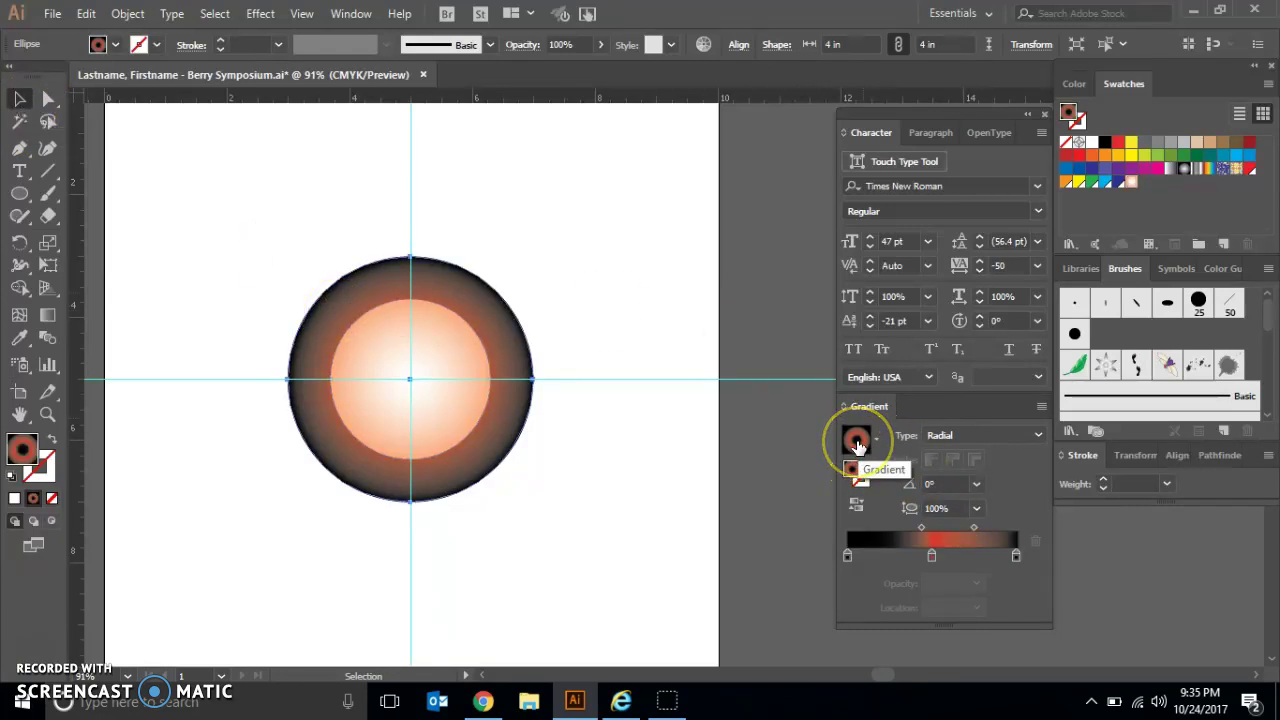
{"action": "left_click_drag", "start_coordinate": [857, 444], "coordinate": [1172, 204]}
{"action": "double_click", "coordinate": [1146, 184]}
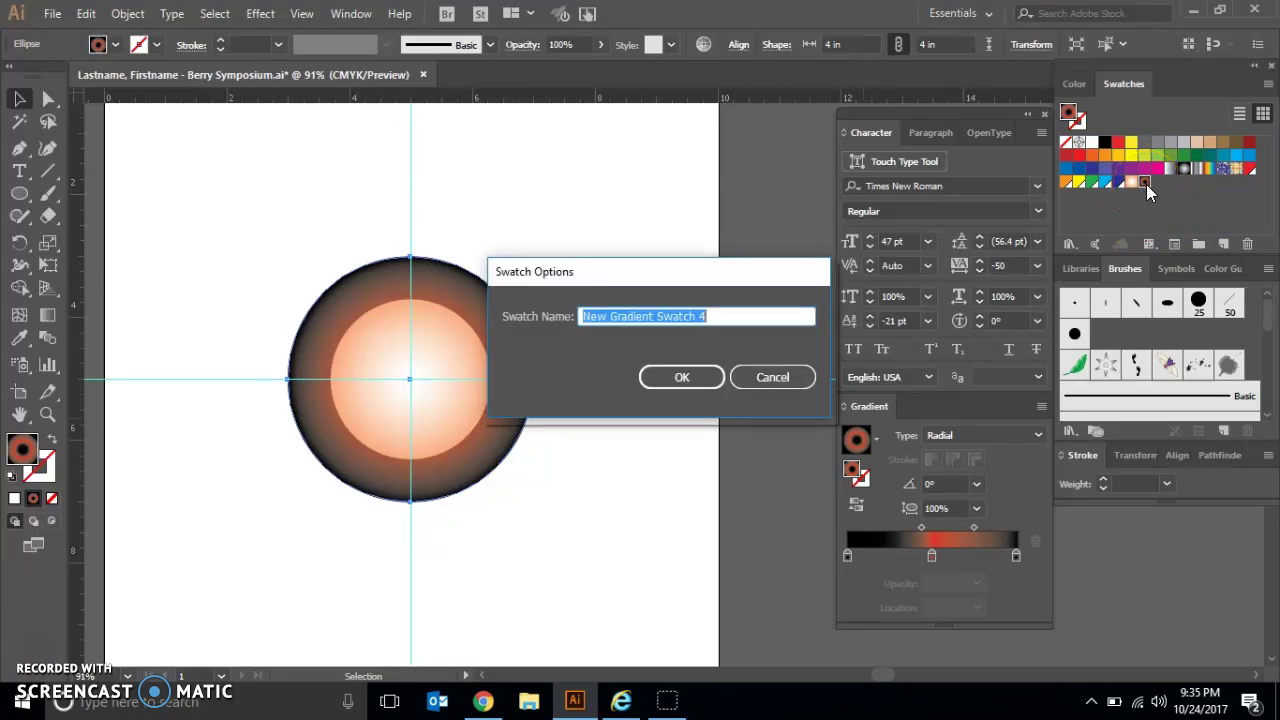
{"action": "type", "text": "C"}
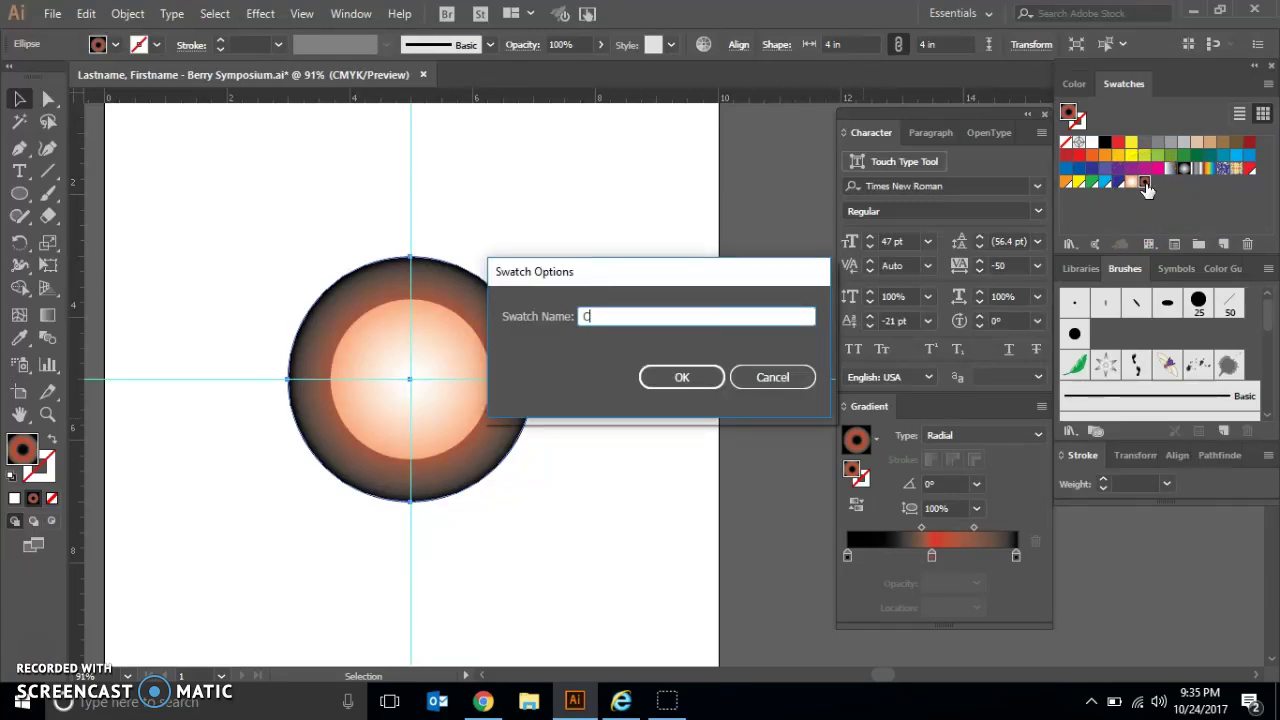
{"action": "type", "text": "rimson Gradient"}
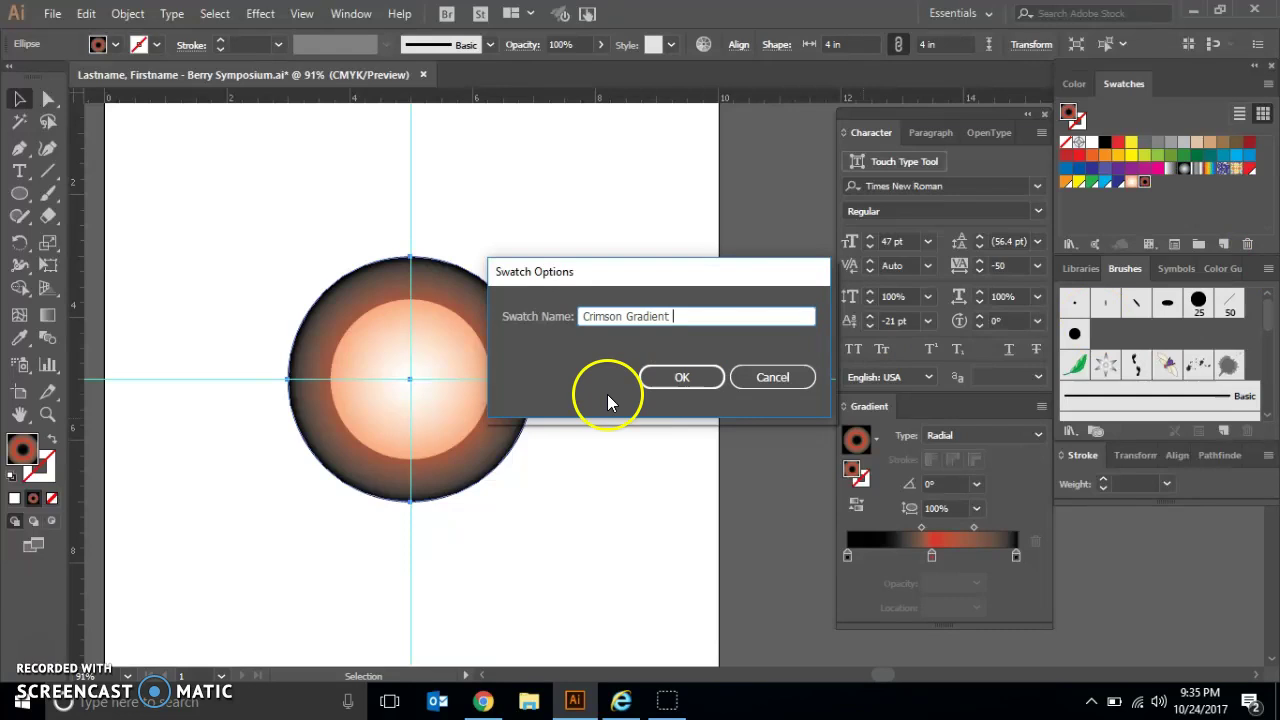
{"action": "left_click", "coordinate": [681, 378]}
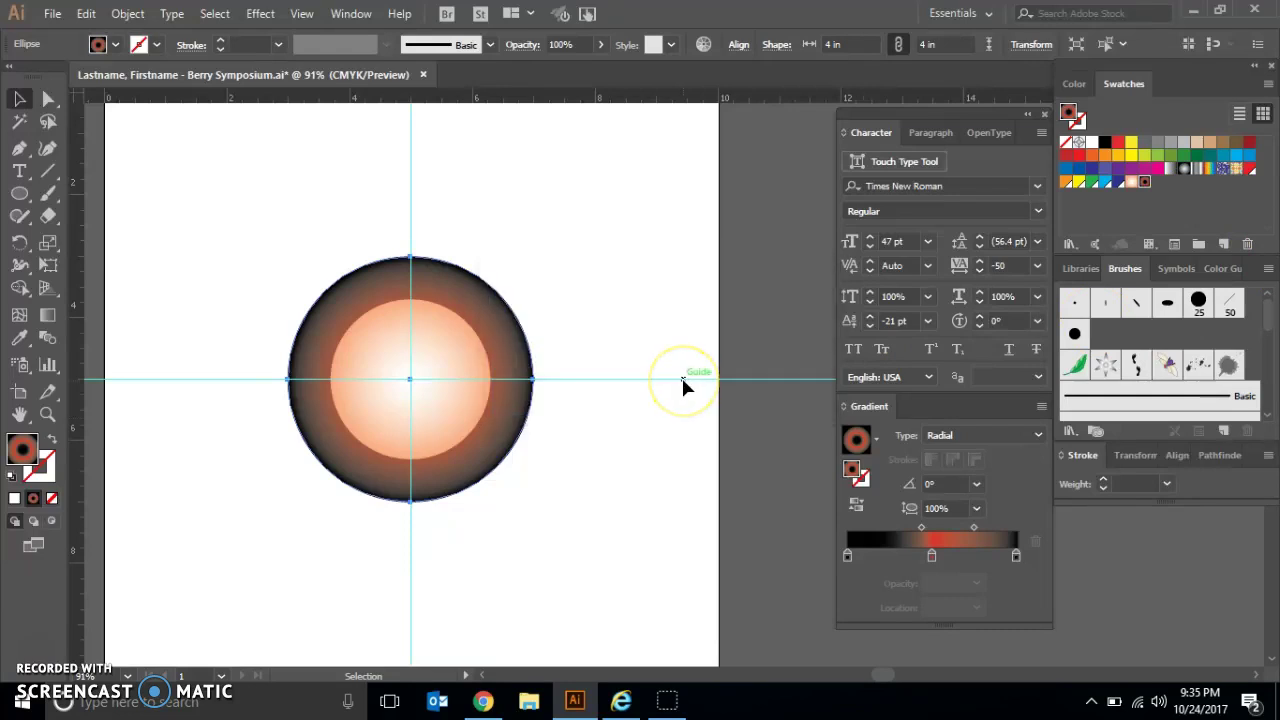